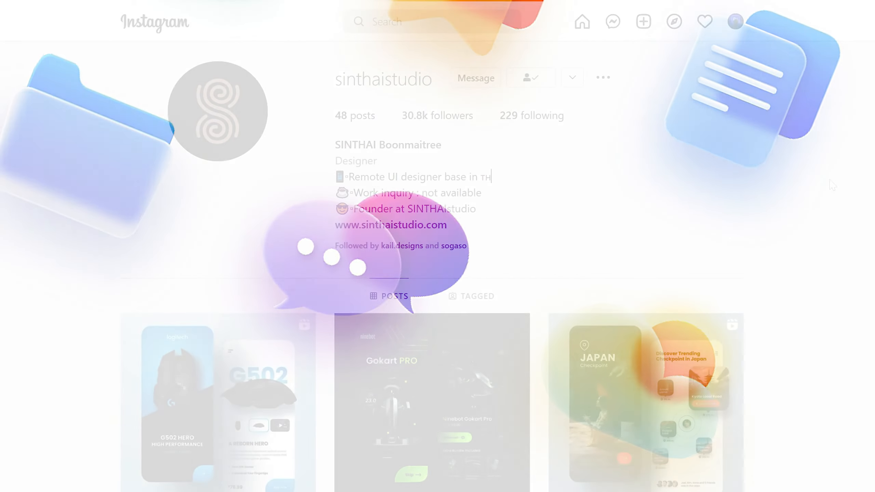
pyautogui.scroll(-13, 432, 267)
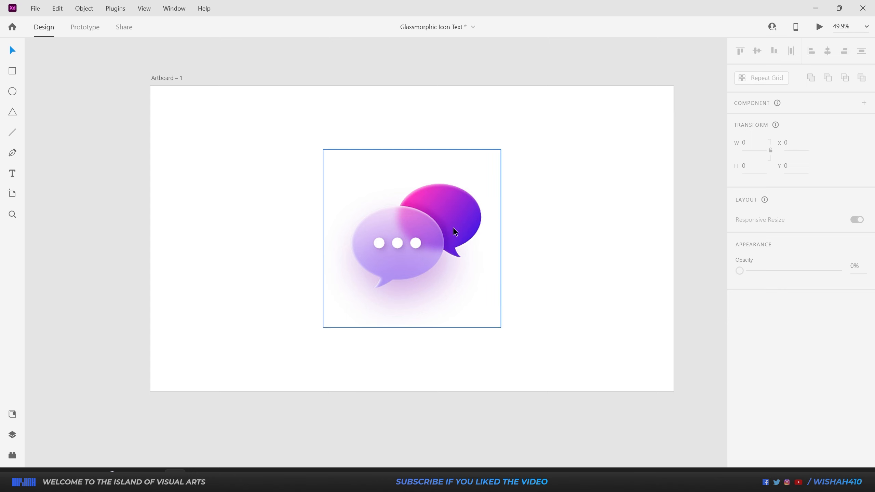
# Move the reference icon image to the left part of the artboard and draw an ellipse about 342 by 290 on the empty right half
pyautogui.moveTo(454, 228); pyautogui.dragTo(314, 238)
pyautogui.click(12, 93)
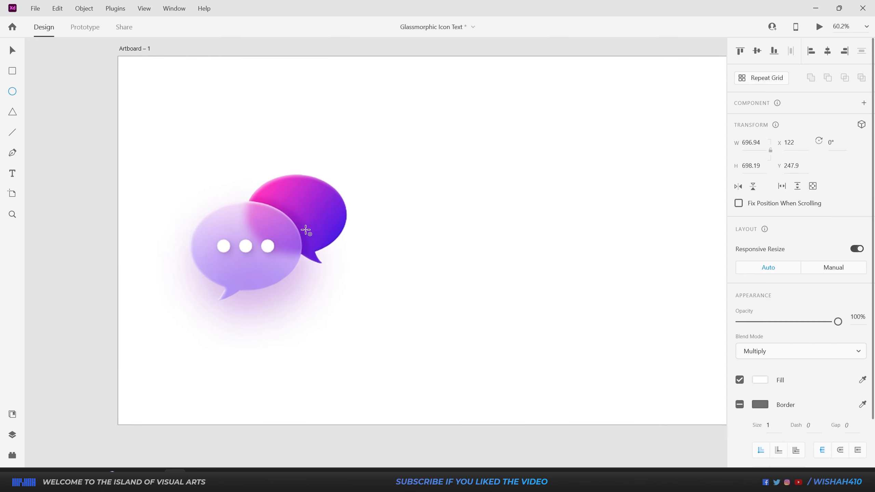
pyautogui.scroll(2, 304, 230)
pyautogui.scroll(-1, 272, 220)
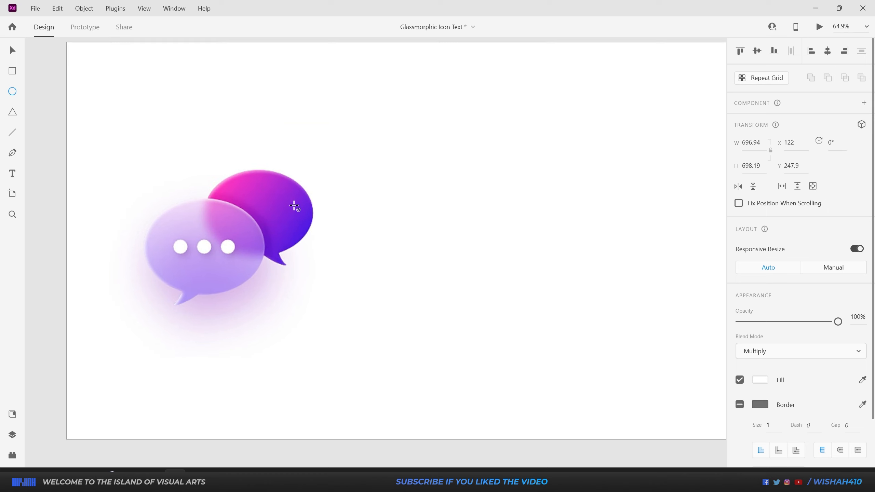
pyautogui.scroll(-1, 275, 230)
pyautogui.moveTo(418, 190); pyautogui.dragTo(505, 266)
pyautogui.press('v')
pyautogui.moveTo(481, 218); pyautogui.dragTo(500, 209)
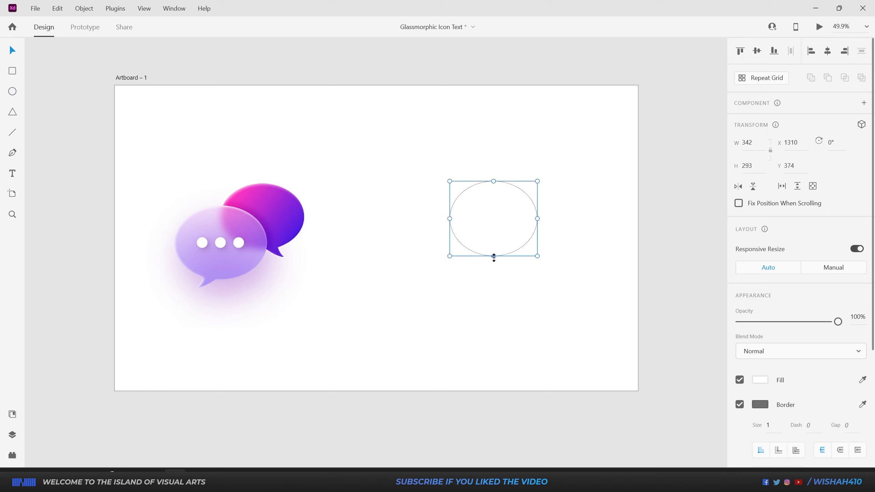
pyautogui.moveTo(494, 256); pyautogui.dragTo(494, 256)
# Remove the ellipse's border and give it a linear gradient fill with its start colour sampled from the reference bubble's pink area
pyautogui.click(740, 405)
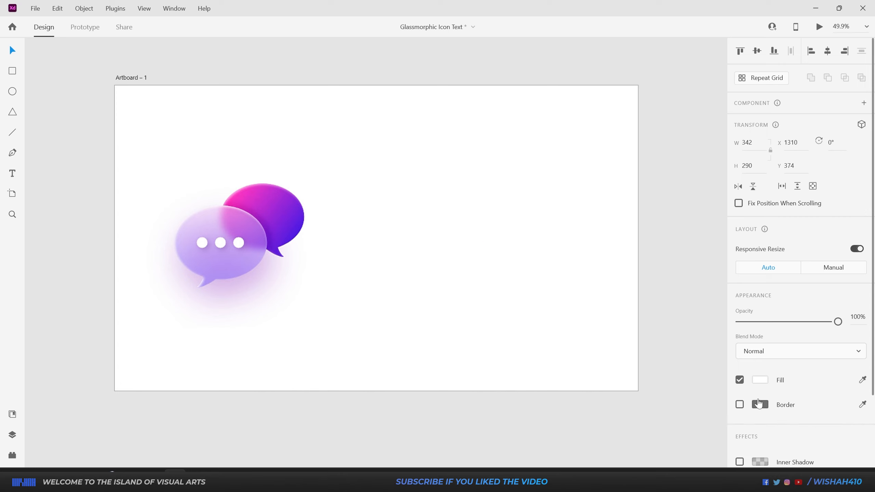
pyautogui.click(760, 380)
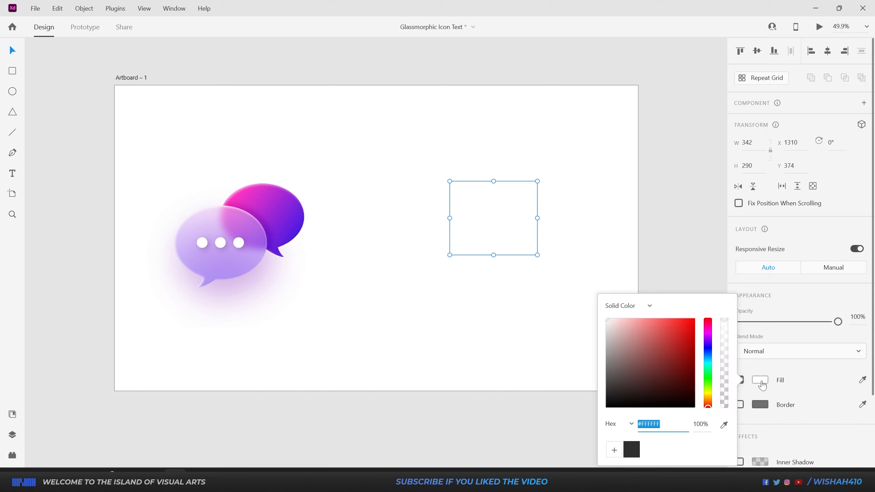
pyautogui.click(640, 311)
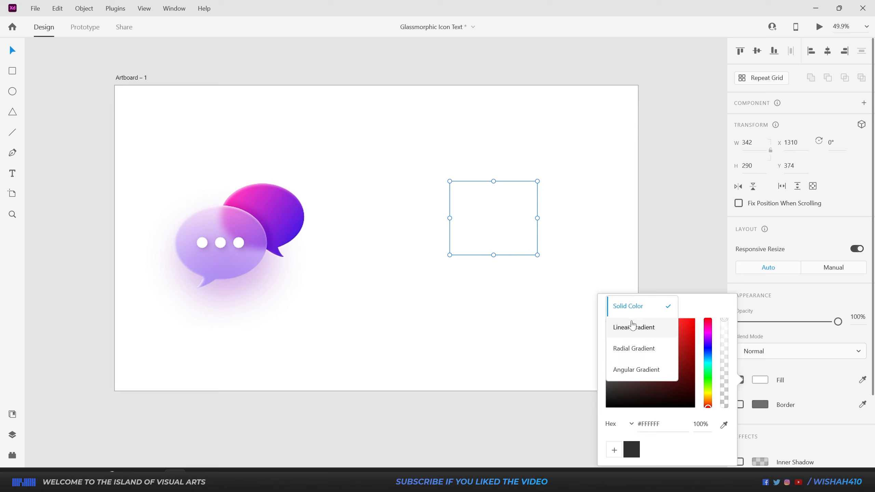
pyautogui.click(633, 330)
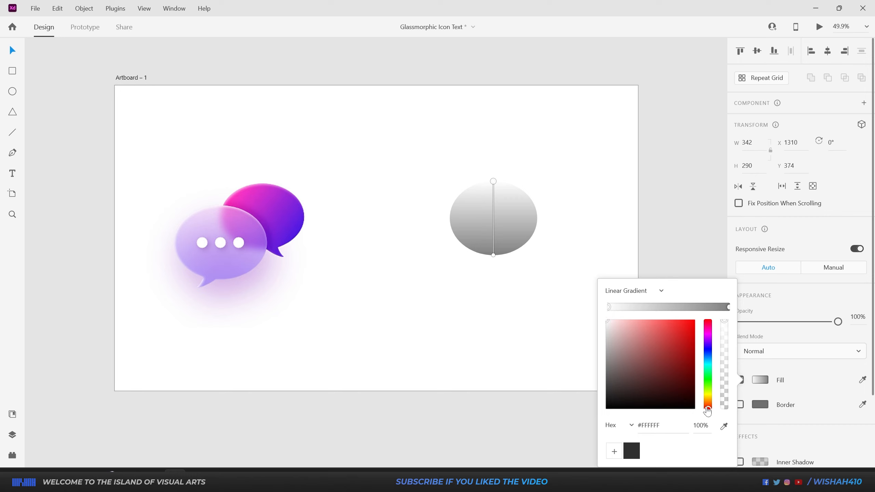
pyautogui.click(724, 427)
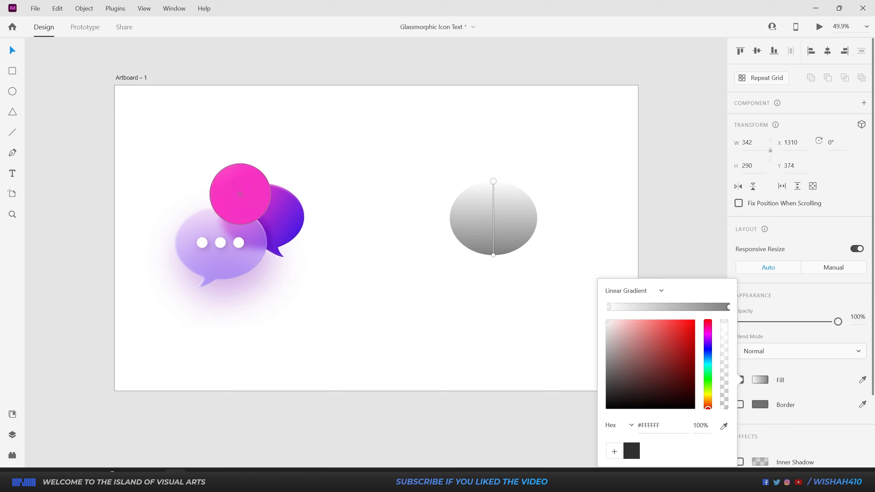
pyautogui.click(240, 194)
# Sample the reference bubble's blue-purple (#5319E2) for the gradient's end stop and angle the gradient diagonally from upper left to lower right
pyautogui.click(493, 254)
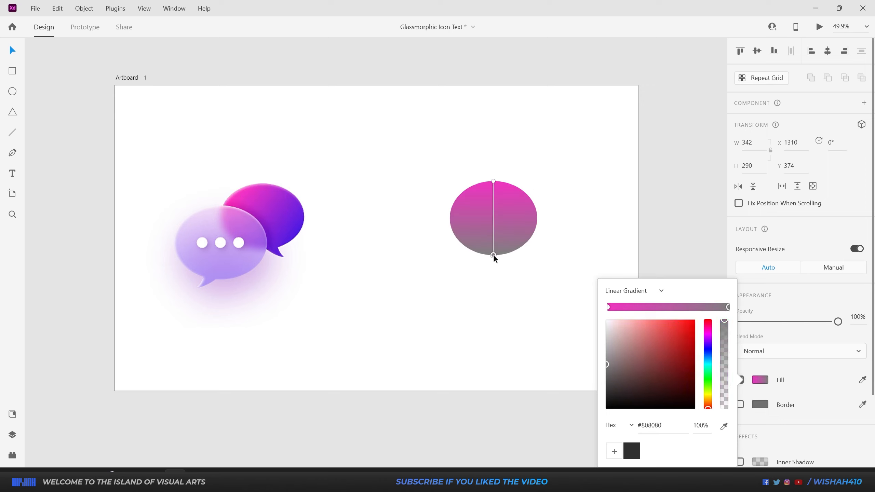
pyautogui.click(724, 427)
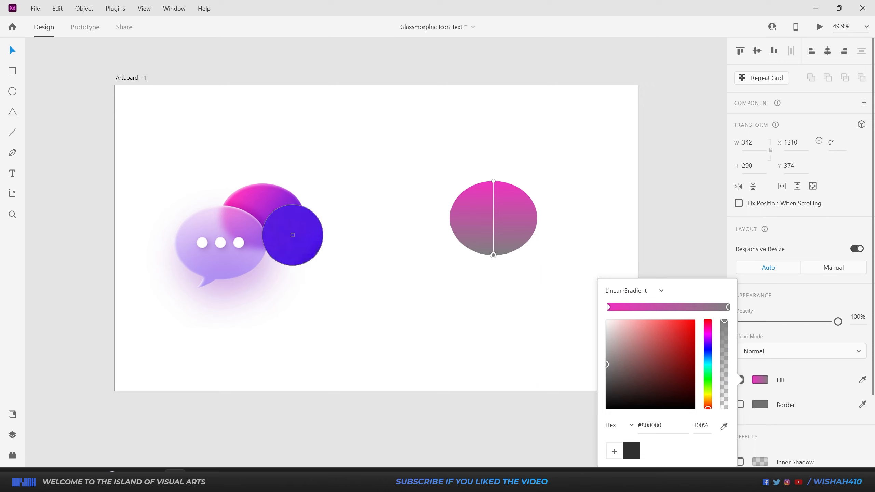
pyautogui.click(293, 235)
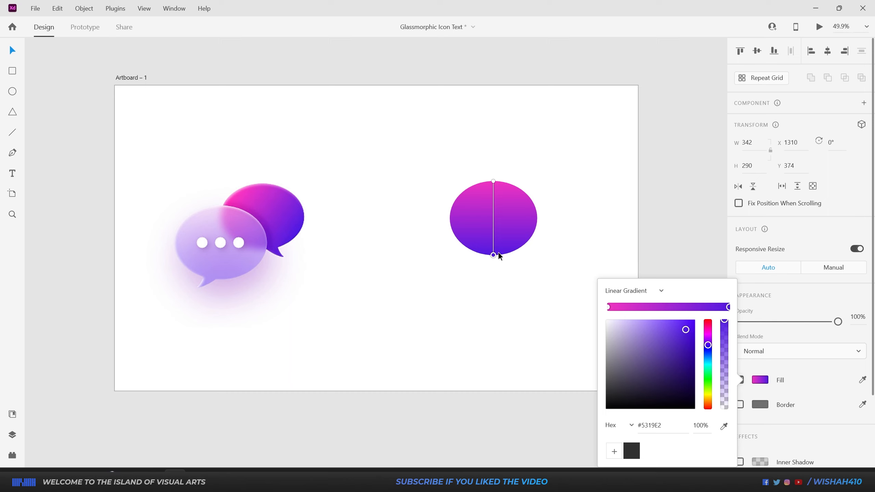
pyautogui.moveTo(494, 255); pyautogui.dragTo(523, 244)
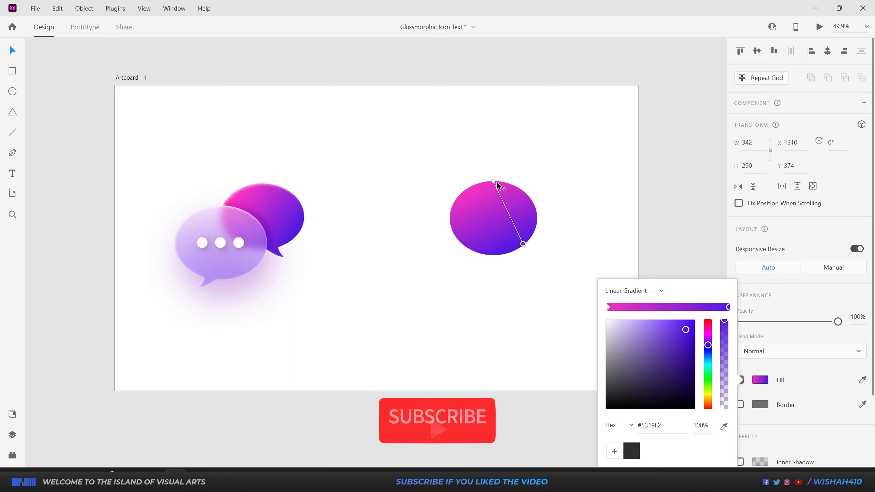
pyautogui.moveTo(494, 181); pyautogui.dragTo(461, 193)
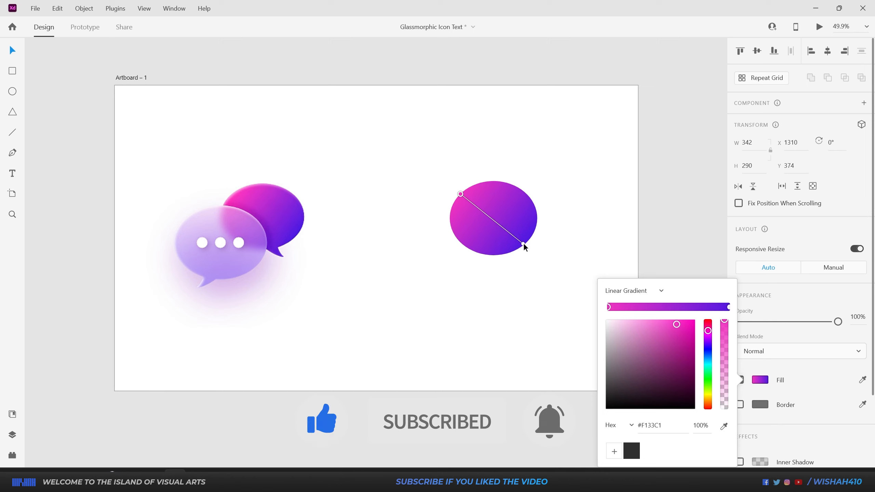
pyautogui.click(368, 178)
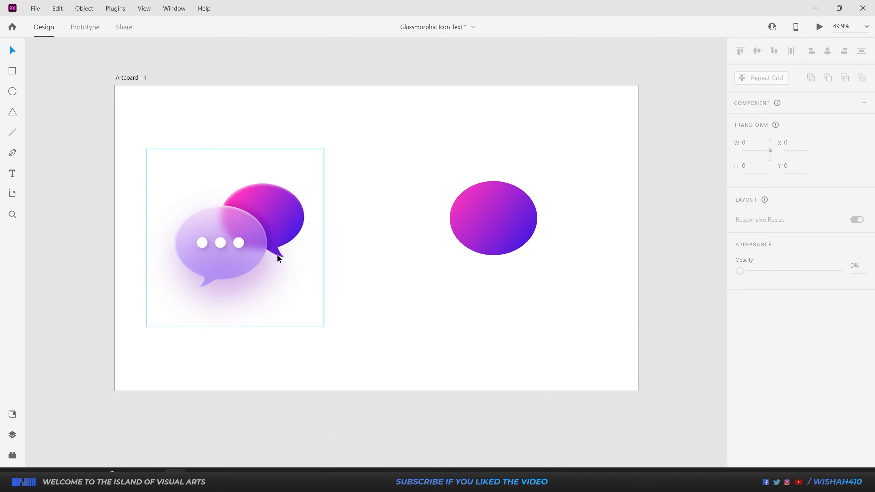
# Lock the reference icon image in place on the artboard
pyautogui.click(242, 227)
pyautogui.rightClick(230, 223)
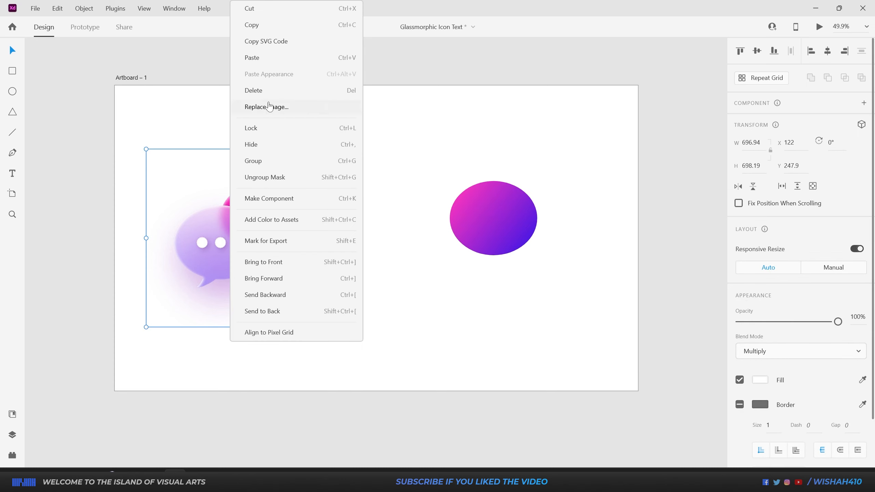
pyautogui.click(262, 128)
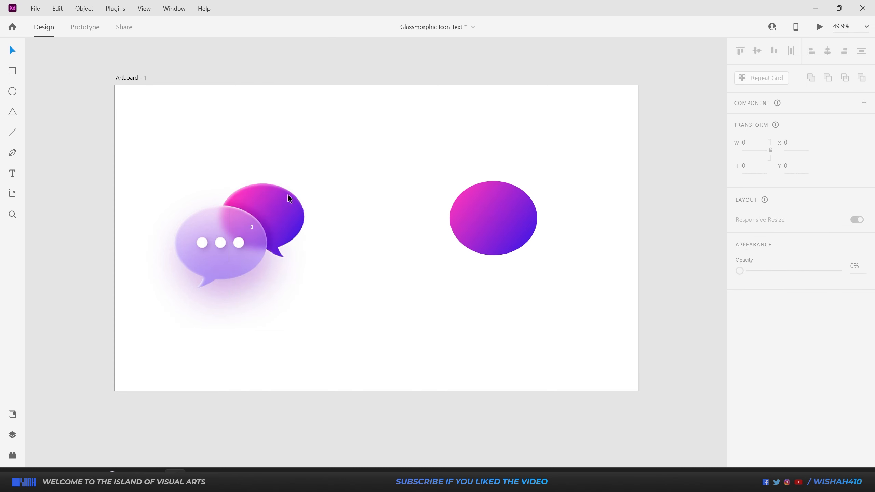
# Draw a closed curved speech-bubble tail, about 43 by 39, at the ellipse's lower-right edge with the Pen tool
pyautogui.click(13, 154)
pyautogui.scroll(8, 524, 255)
pyautogui.click(481, 231)
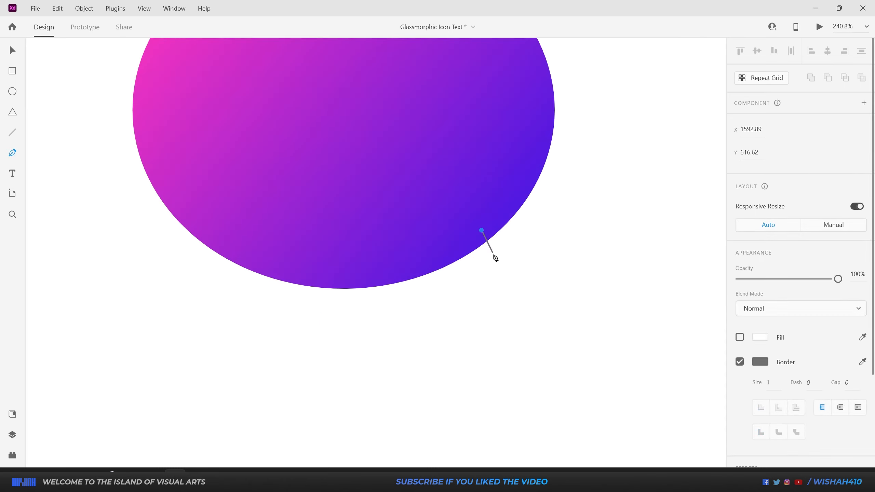
pyautogui.moveTo(506, 279); pyautogui.dragTo(527, 293)
pyautogui.moveTo(527, 293); pyautogui.dragTo(480, 283)
pyautogui.moveTo(453, 252); pyautogui.dragTo(448, 245)
pyautogui.click(482, 230)
# Enlarge the tail to about 72 by 57 and reposition it along the ellipse's lower edge at about X 1513, Y 625
pyautogui.click(13, 51)
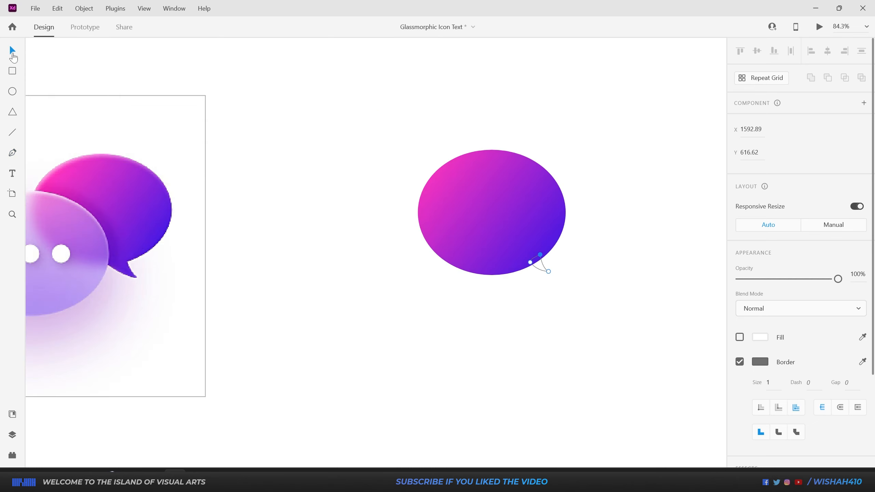
pyautogui.click(553, 266)
pyautogui.click(543, 264)
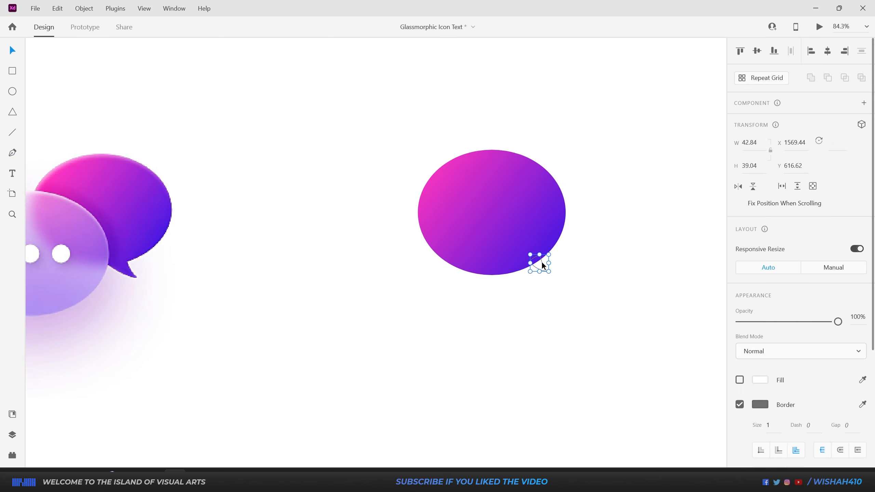
pyautogui.moveTo(528, 263); pyautogui.dragTo(505, 268)
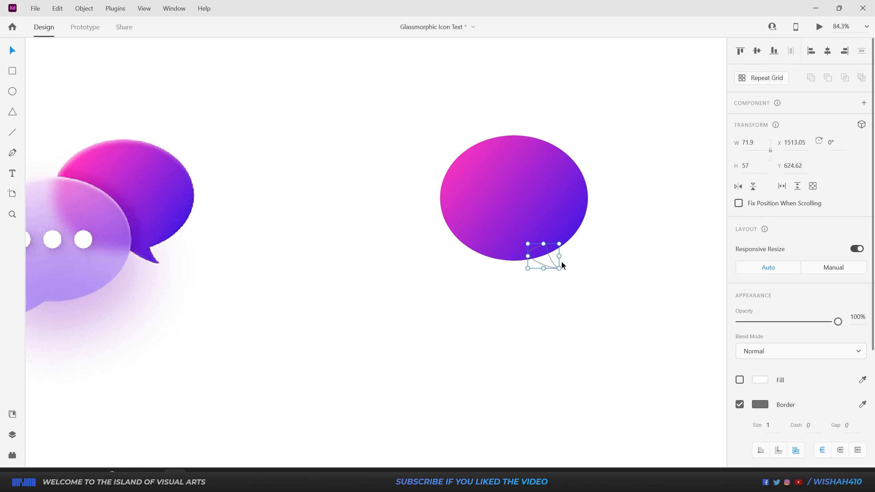
# Remove the tail's border and give it a solid red fill
pyautogui.click(740, 406)
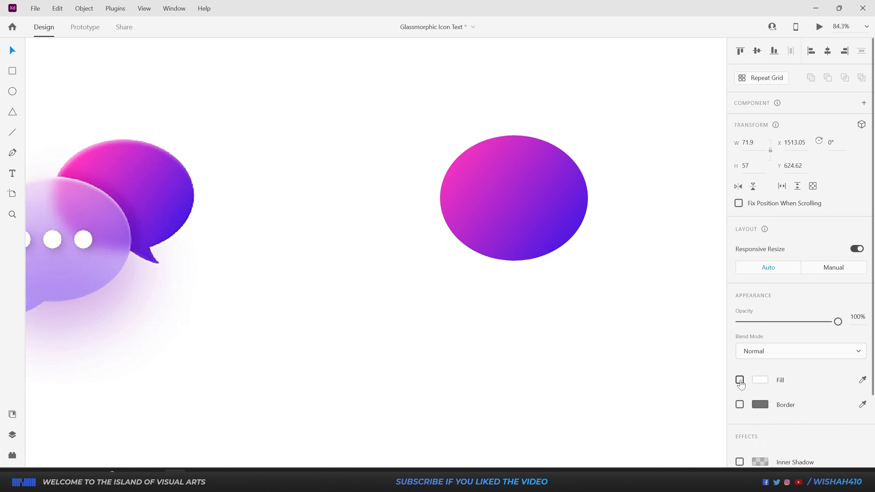
pyautogui.click(740, 380)
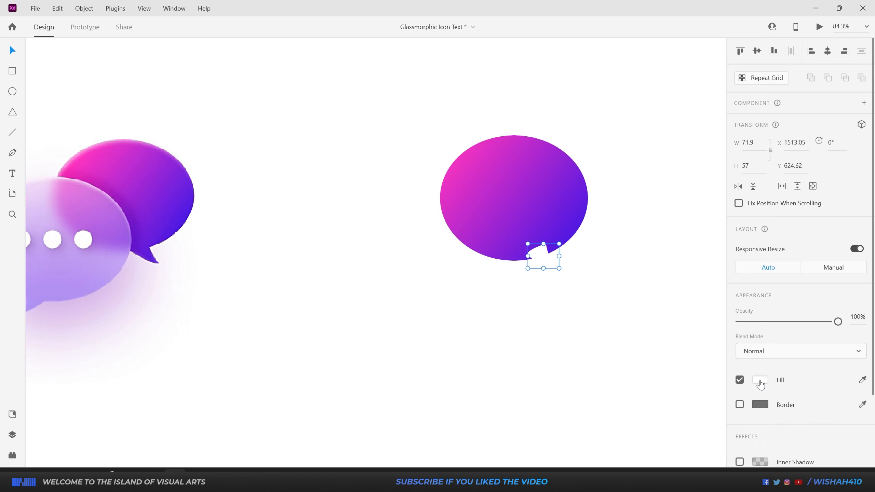
pyautogui.click(759, 381)
pyautogui.moveTo(658, 352); pyautogui.dragTo(670, 326)
pyautogui.click(605, 231)
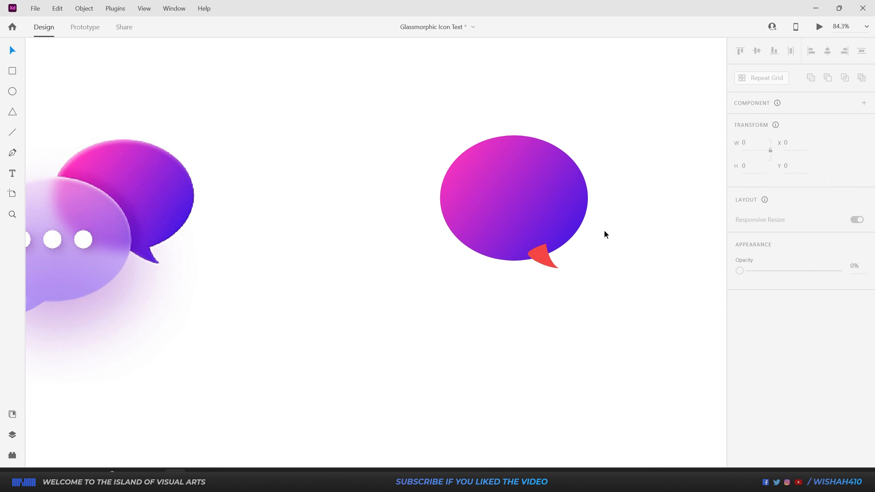
# Unite the ellipse and the tail into one bubble shape and widen the tail inside it to about 97
pyautogui.moveTo(651, 83); pyautogui.dragTo(354, 334)
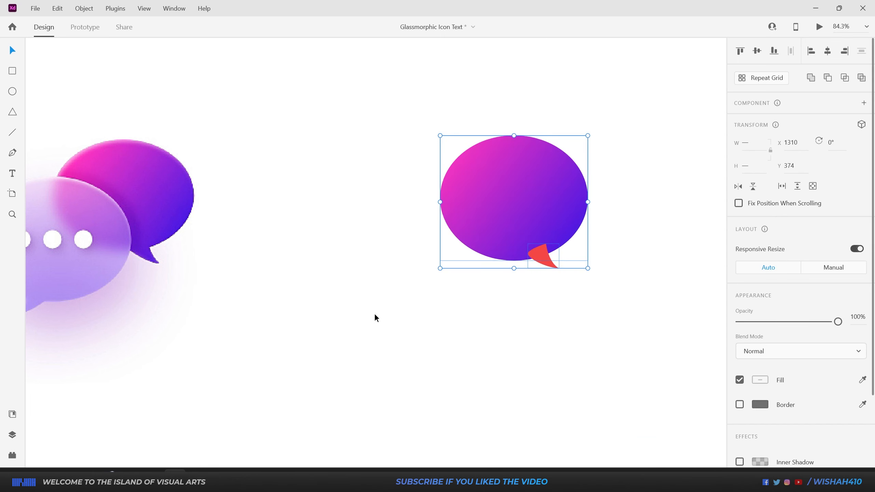
pyautogui.click(812, 78)
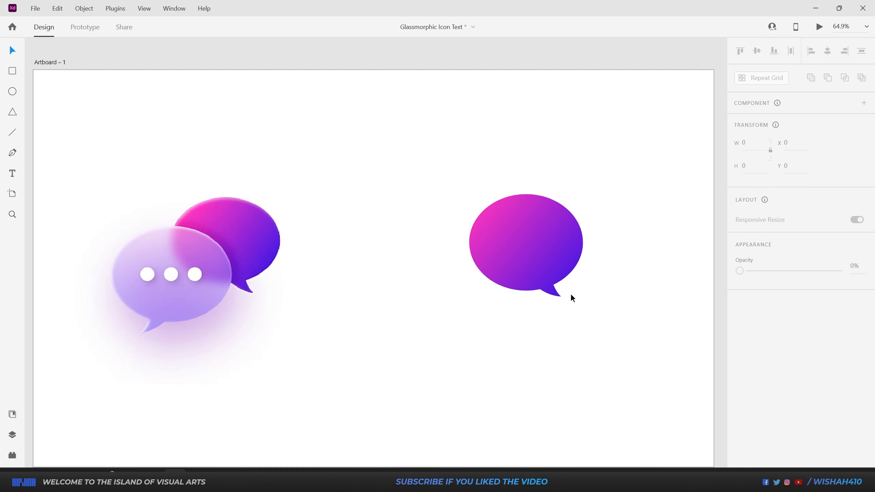
pyautogui.doubleClick(550, 292)
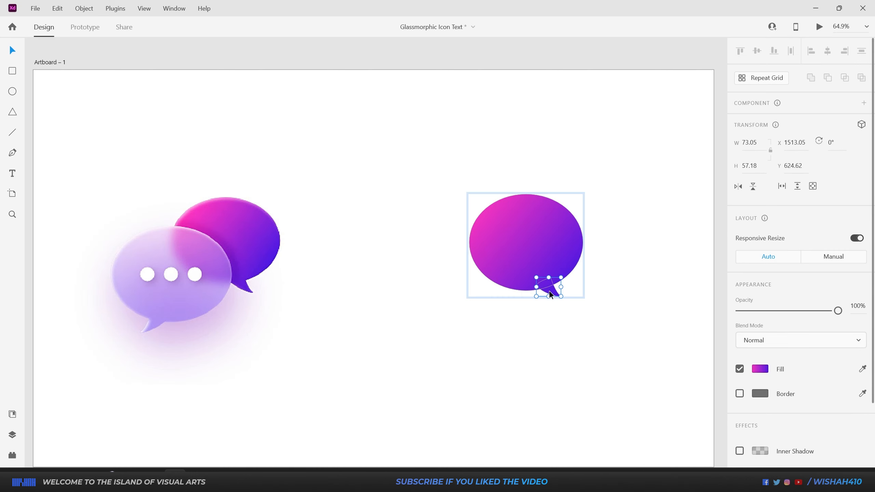
pyautogui.moveTo(536, 287); pyautogui.dragTo(532, 286)
pyautogui.moveTo(529, 287); pyautogui.dragTo(528, 286)
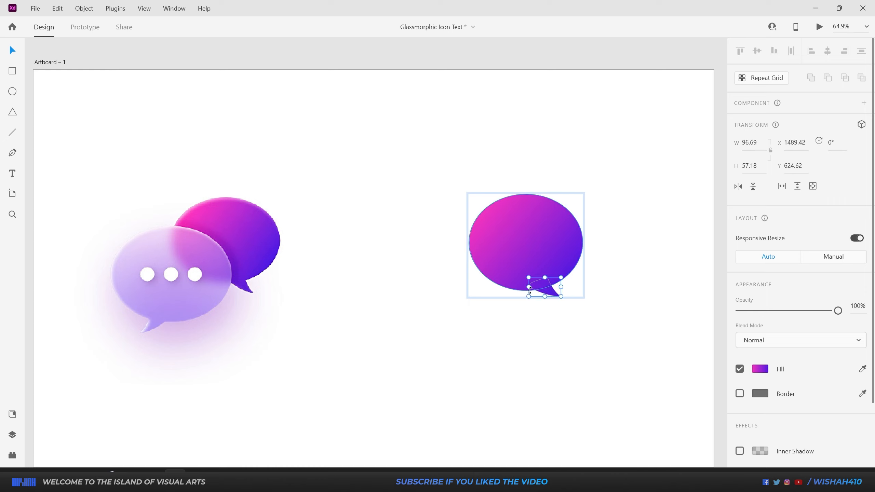
# Refine the curve at the tip of the bubble's tail and slightly reduce the bubble's height from its upper edge
pyautogui.scroll(5, 549, 295)
pyautogui.doubleClick(548, 294)
pyautogui.click(547, 294)
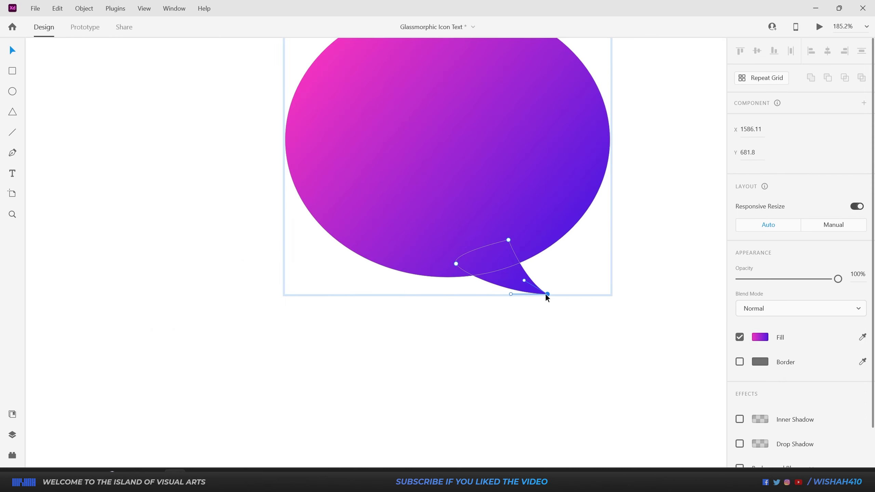
pyautogui.moveTo(547, 294); pyautogui.dragTo(510, 298)
pyautogui.click(601, 269)
pyautogui.scroll(-1, 528, 286)
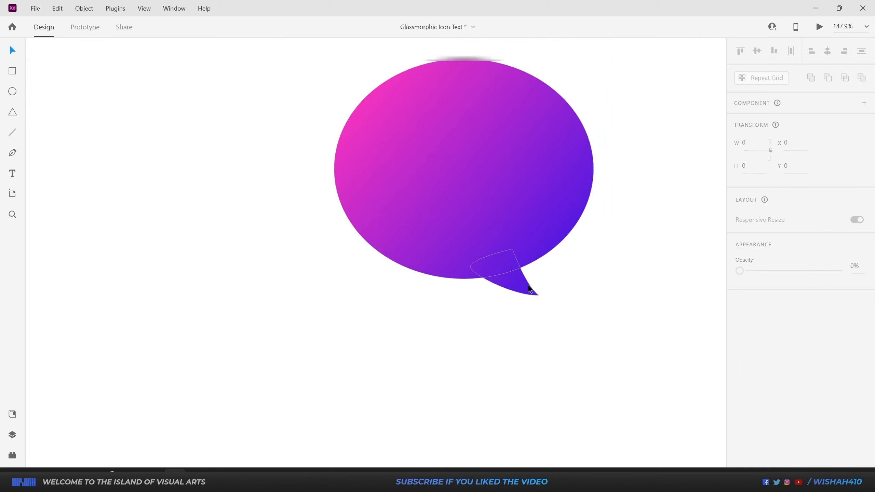
pyautogui.hotkey('ctrl', '0')
pyautogui.click(530, 226)
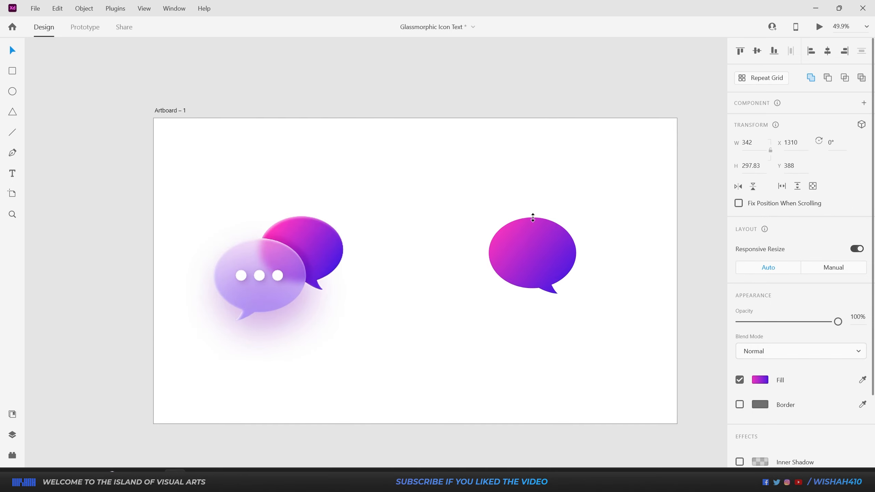
pyautogui.click(375, 270)
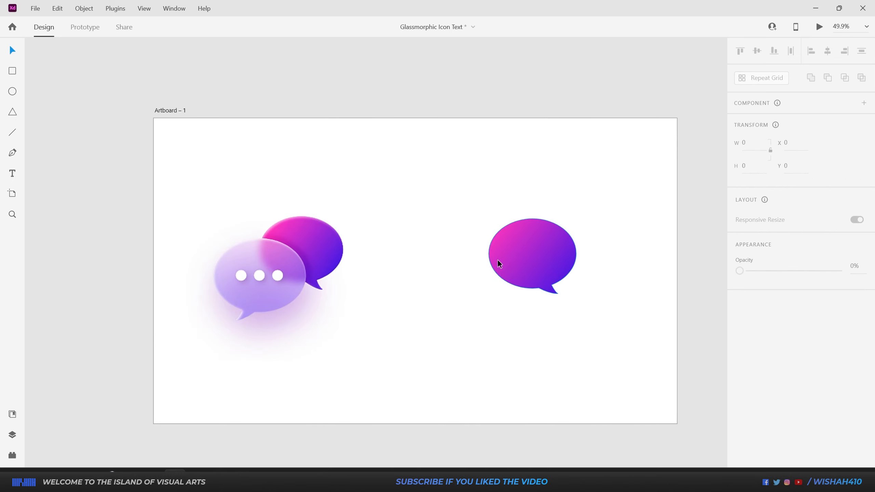
# Duplicate the bubble's ellipse without its tail and place the copy overlapping the bubble's lower left, at about X 1209, Y 444
pyautogui.click(546, 247)
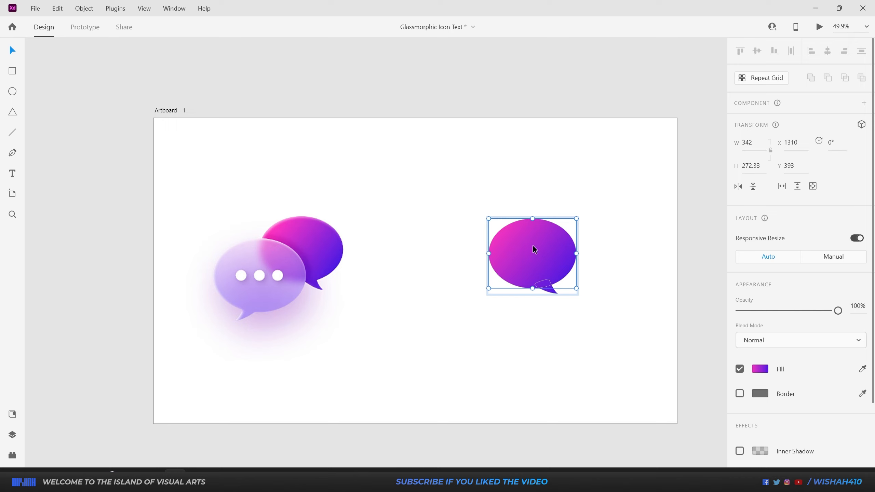
pyautogui.click(496, 285)
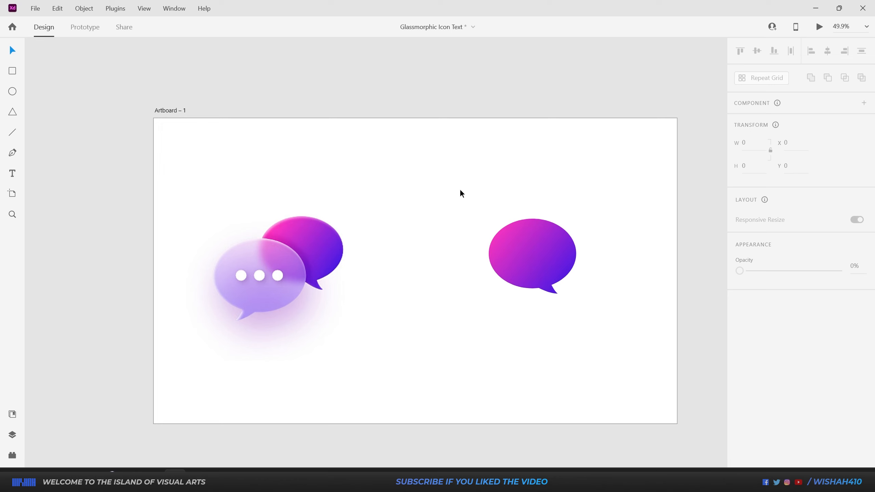
pyautogui.hotkey('ctrl', 'v')
pyautogui.moveTo(541, 251); pyautogui.dragTo(520, 262)
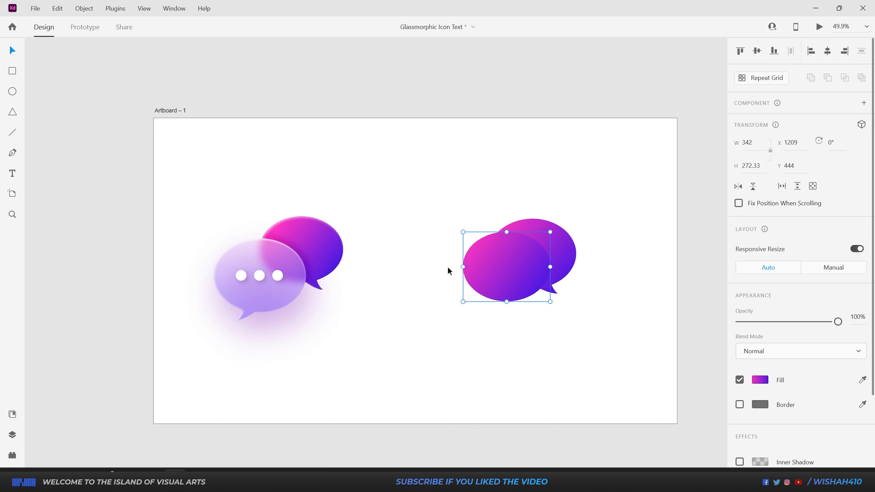
# Enlarge the front ellipse to about 362 by 293 and position it at about X 1179, Y 454
pyautogui.scroll(2, 305, 272)
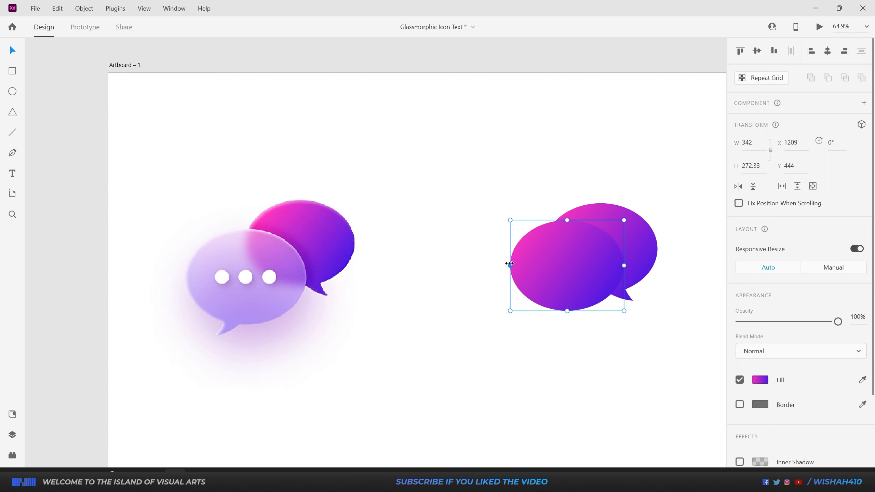
pyautogui.moveTo(510, 264); pyautogui.dragTo(502, 266)
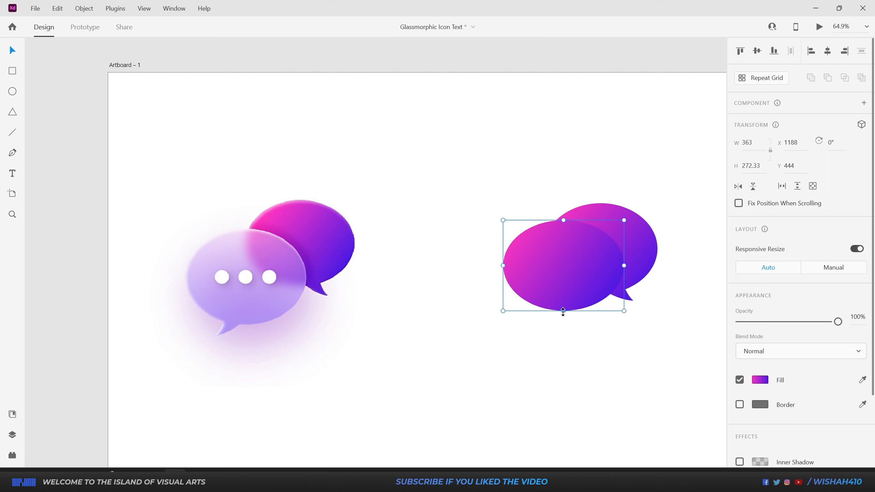
pyautogui.moveTo(563, 311); pyautogui.dragTo(563, 321)
pyautogui.moveTo(570, 291); pyautogui.dragTo(567, 291)
pyautogui.moveTo(499, 271); pyautogui.dragTo(496, 272)
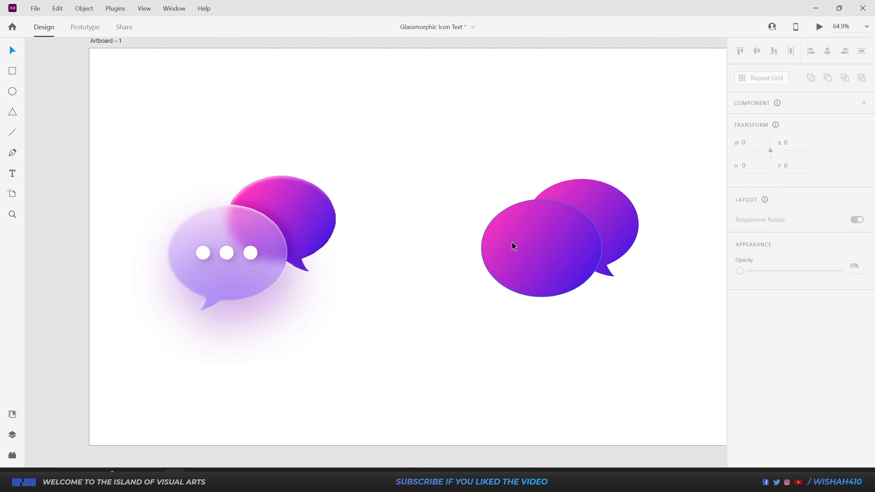
# Apply a background blur to the front ellipse with amount 20 and opacity 23%
pyautogui.click(511, 243)
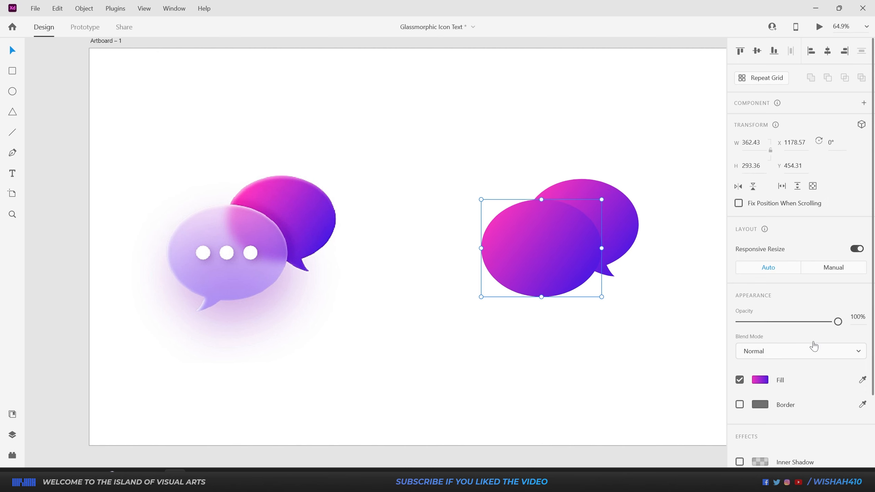
pyautogui.scroll(-3, 814, 347)
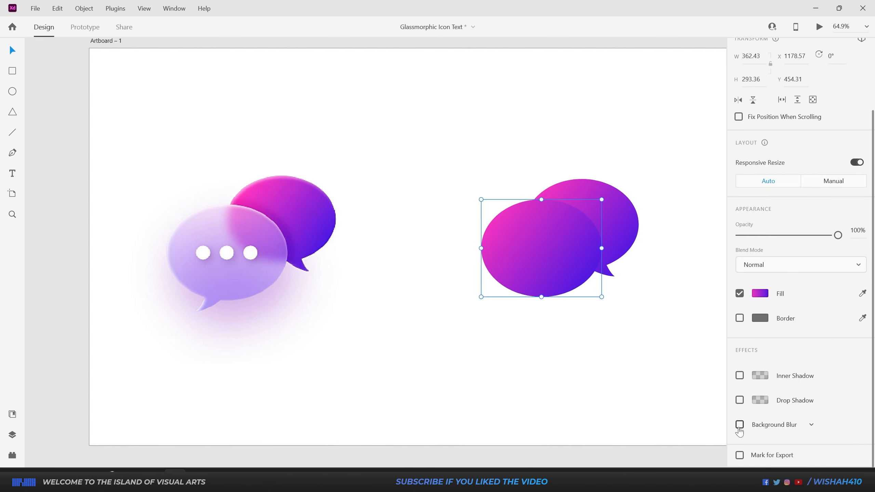
pyautogui.click(739, 426)
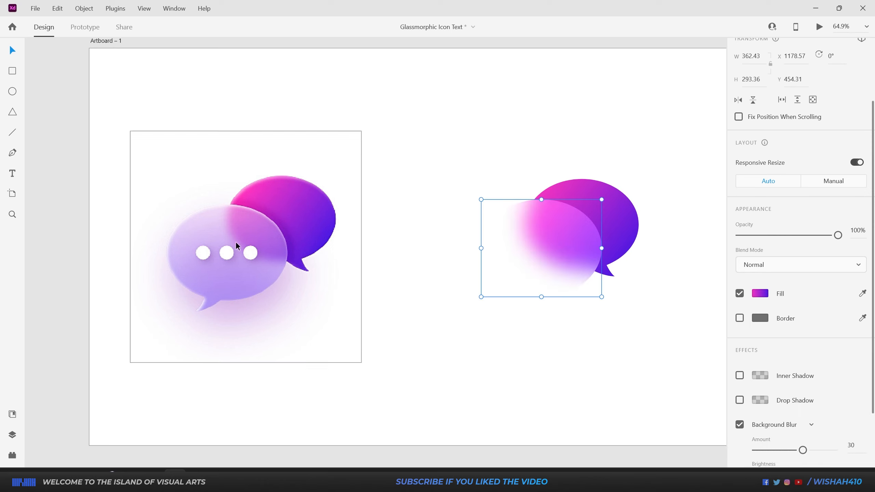
pyautogui.scroll(-3, 833, 402)
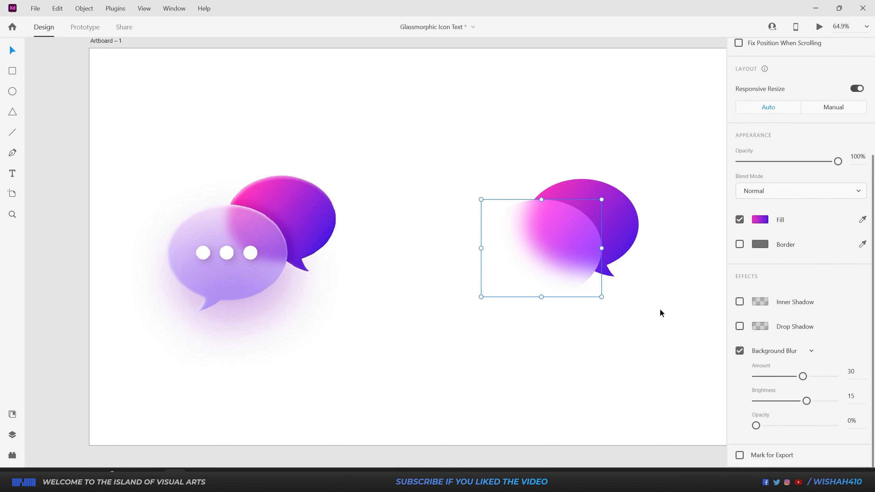
pyautogui.moveTo(802, 379); pyautogui.dragTo(788, 379)
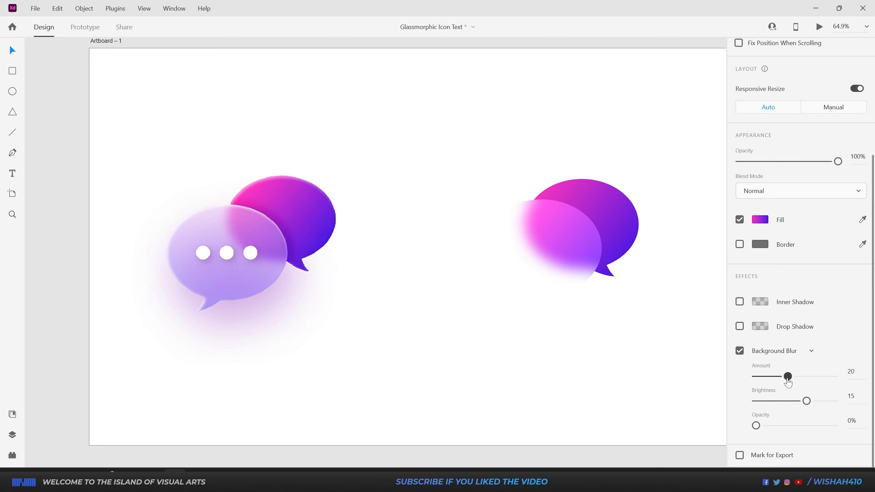
pyautogui.moveTo(756, 425); pyautogui.dragTo(774, 426)
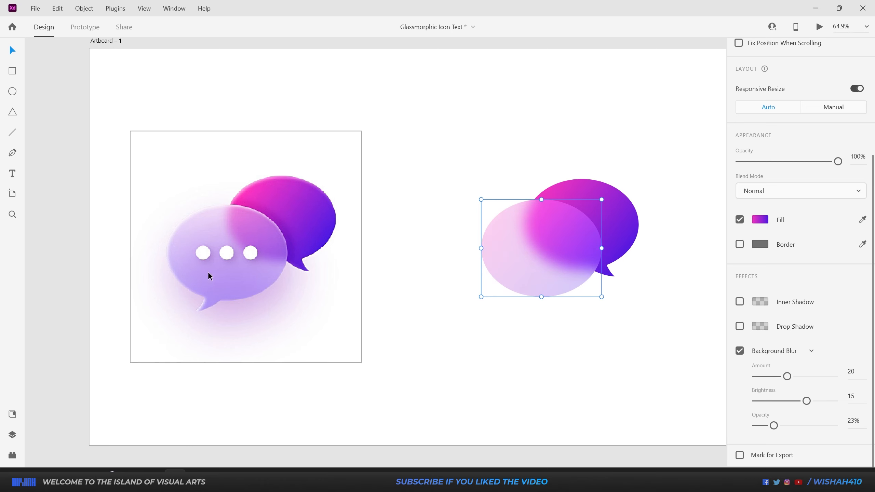
# Recolour the front ellipse's gradient with #EAD5F6 and #AF94F5 sampled from the reference bubble, and make it run vertically from top to bottom
pyautogui.click(762, 219)
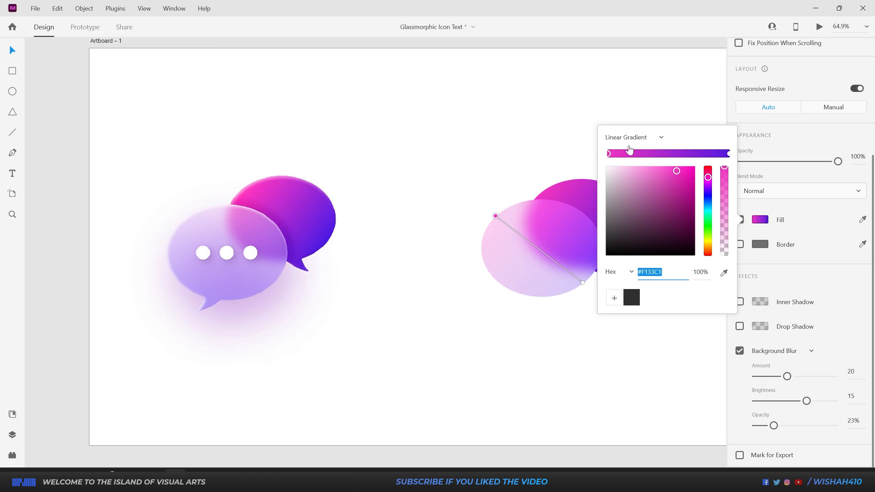
pyautogui.press('i')
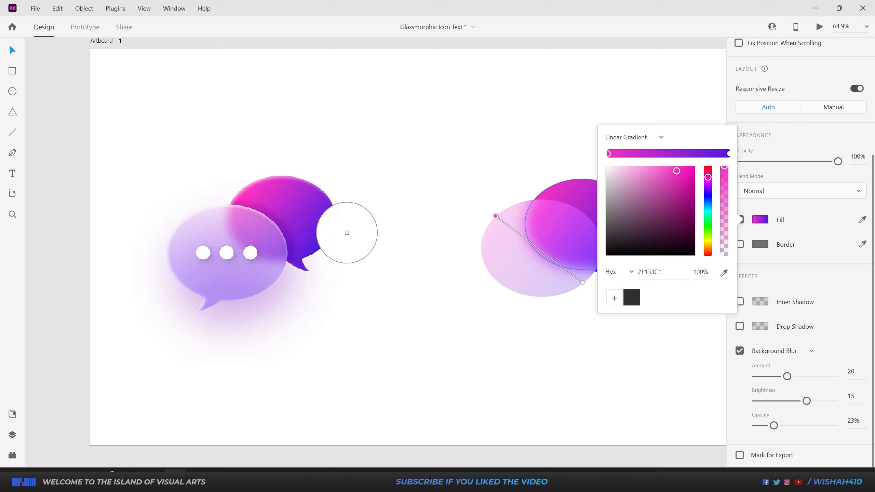
pyautogui.click(212, 221)
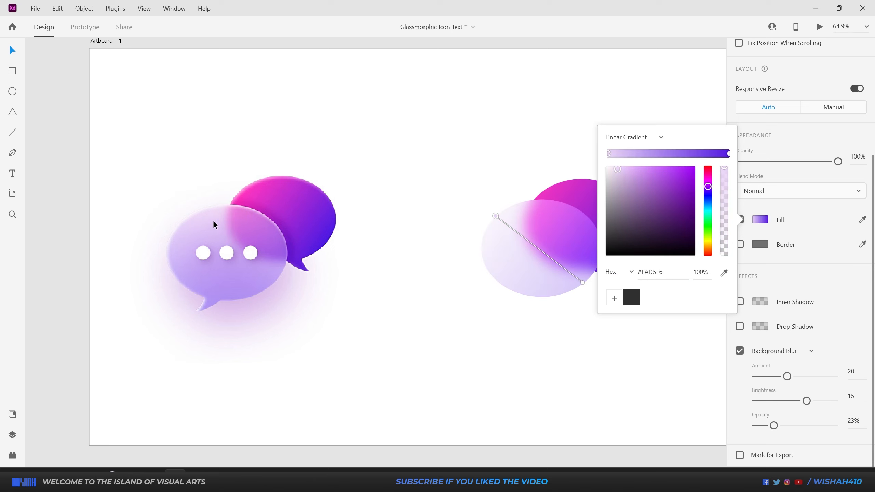
pyautogui.click(728, 153)
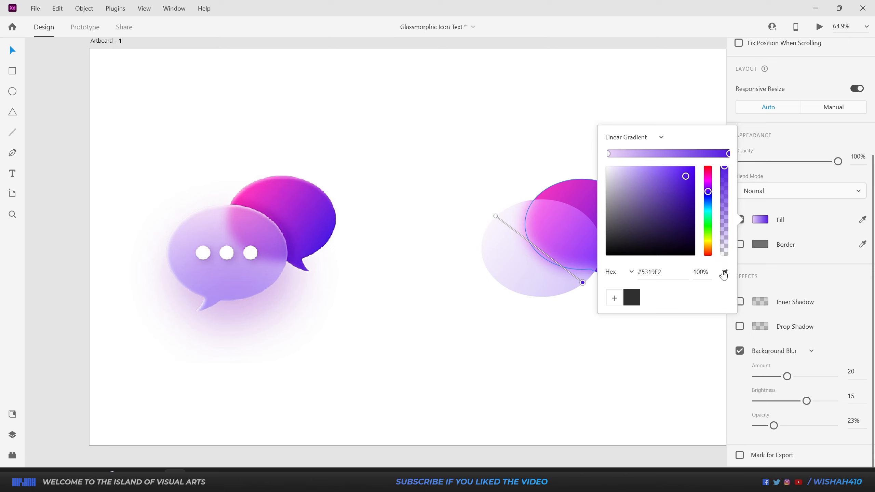
pyautogui.click(724, 272)
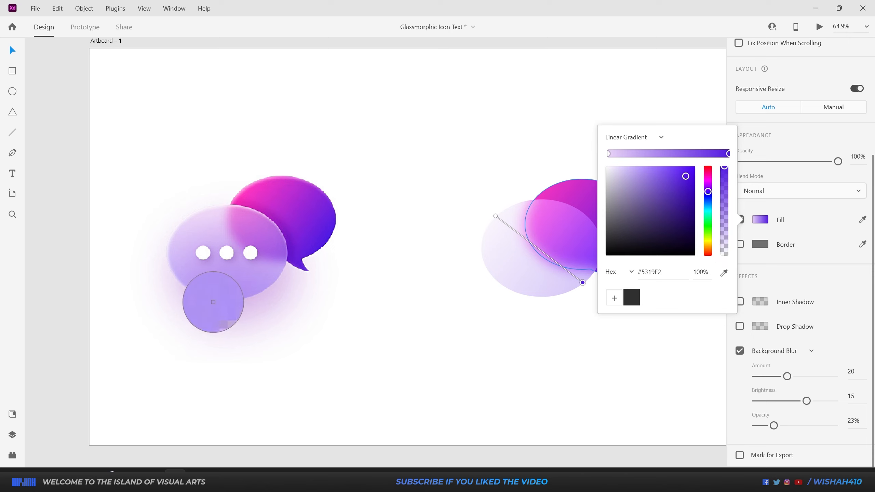
pyautogui.click(213, 303)
pyautogui.moveTo(581, 283); pyautogui.dragTo(540, 297)
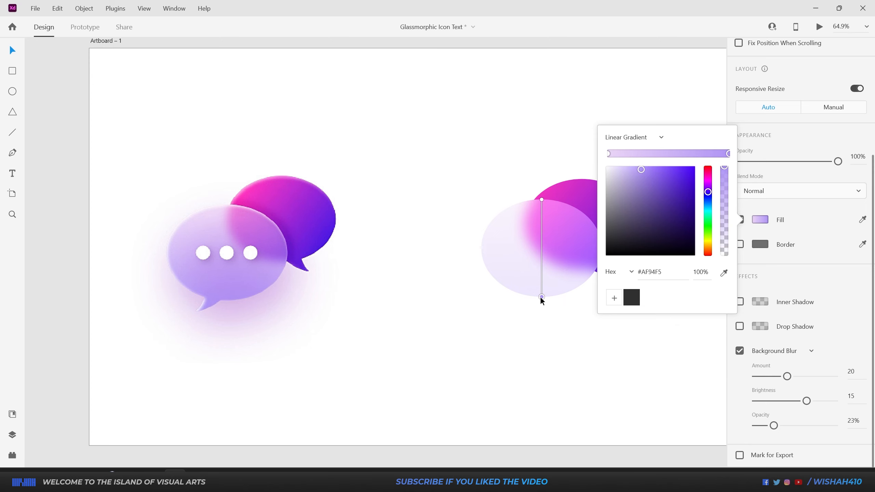
pyautogui.click(476, 276)
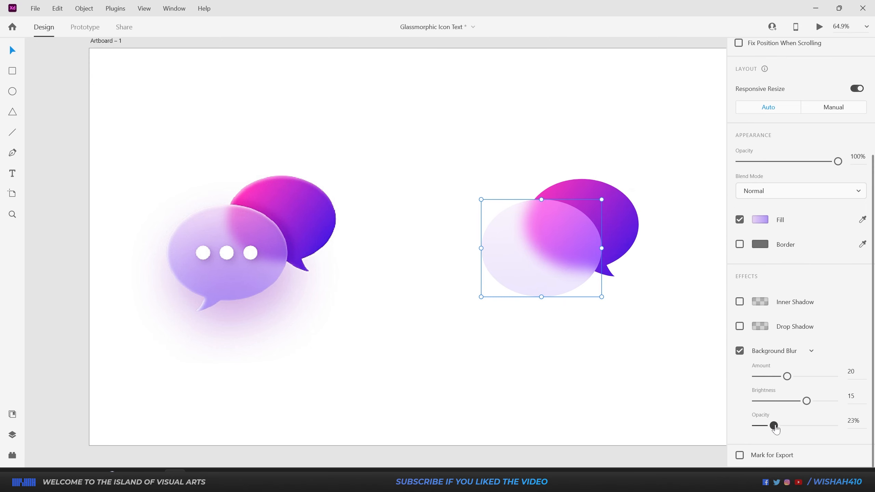
# Set the blur opacity to 29% and deepen the ellipse's gradient with a #501CCB end colour and a #C08CEE stop near the middle
pyautogui.moveTo(775, 429)
pyautogui.mouseDown()
pyautogui.moveTo(789, 430)
pyautogui.moveTo(779, 430)
pyautogui.mouseUp()
pyautogui.click(760, 221)
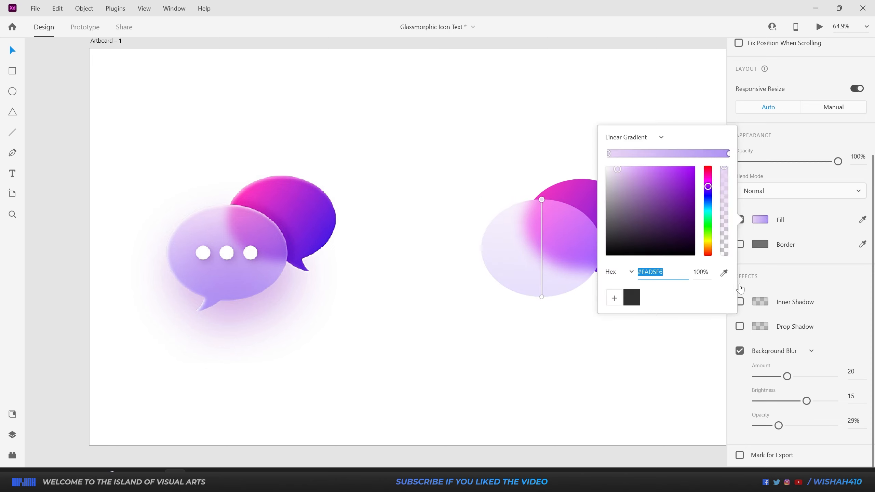
pyautogui.click(729, 154)
pyautogui.moveTo(708, 193); pyautogui.dragTo(683, 184)
pyautogui.click(670, 180)
pyautogui.moveTo(629, 154); pyautogui.dragTo(666, 162)
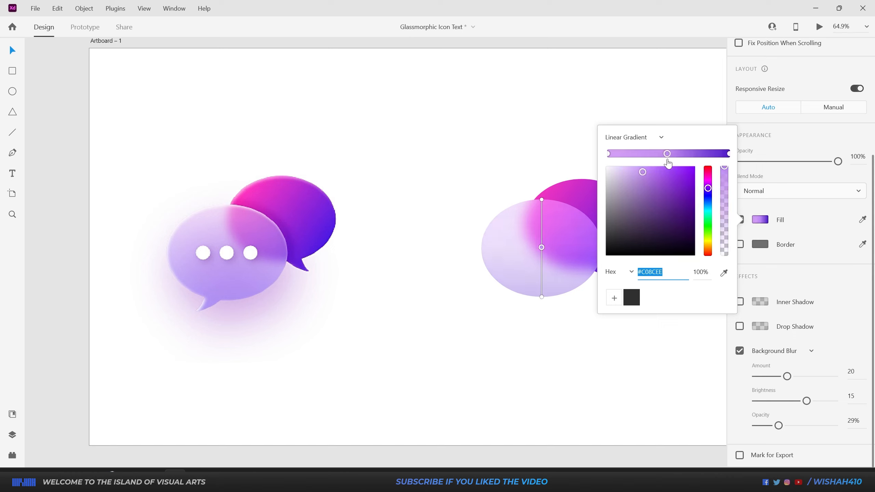
# Move the gradient's middle stop slightly toward the start and raise the ellipse's blur opacity to 40%
pyautogui.moveTo(779, 430)
pyautogui.mouseDown()
pyautogui.moveTo(793, 431)
pyautogui.moveTo(780, 430)
pyautogui.mouseUp()
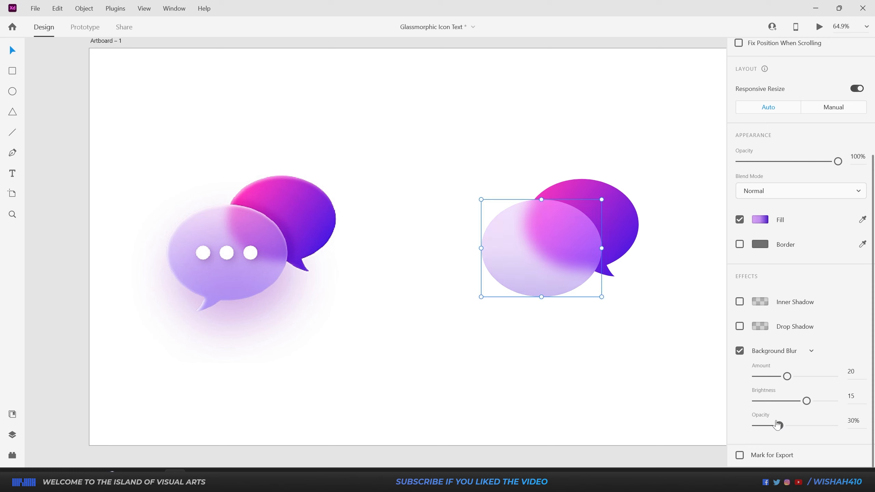
pyautogui.click(760, 220)
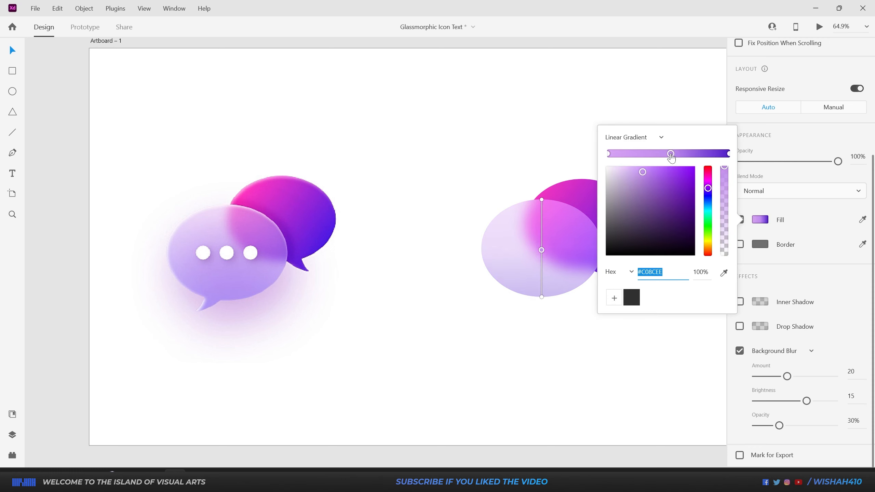
pyautogui.moveTo(672, 158); pyautogui.dragTo(666, 158)
pyautogui.click(728, 153)
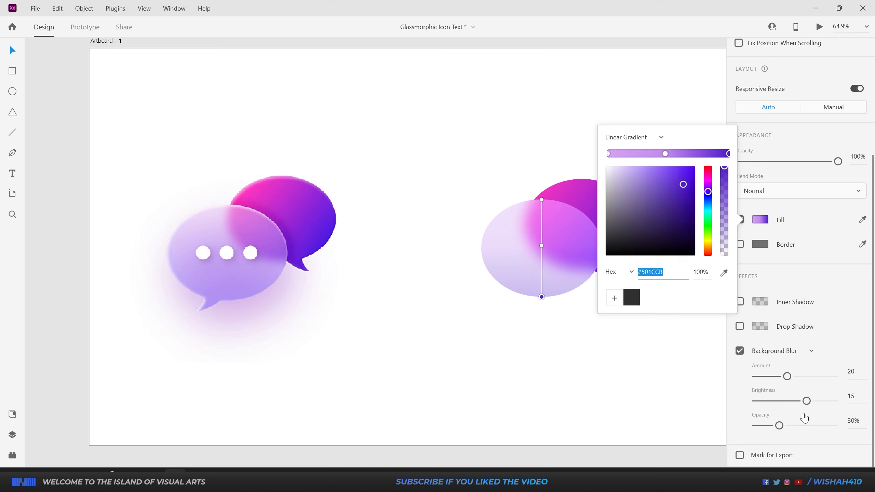
pyautogui.click(780, 428)
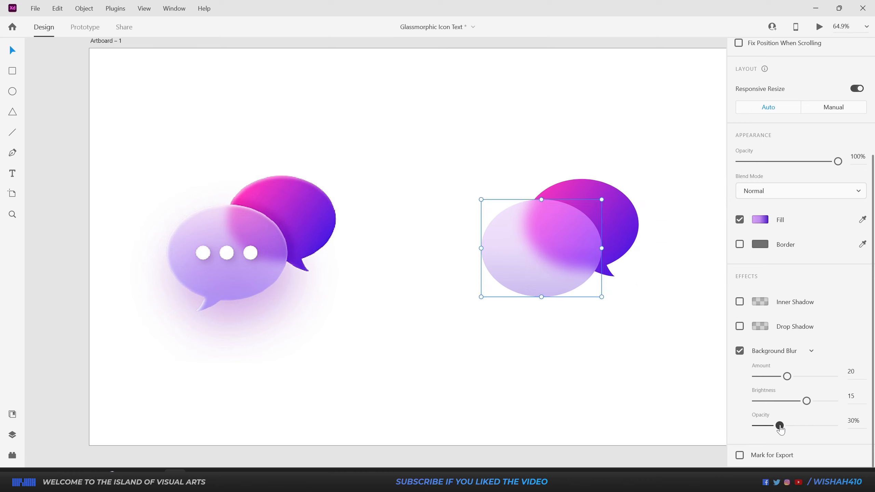
pyautogui.moveTo(780, 428); pyautogui.dragTo(788, 427)
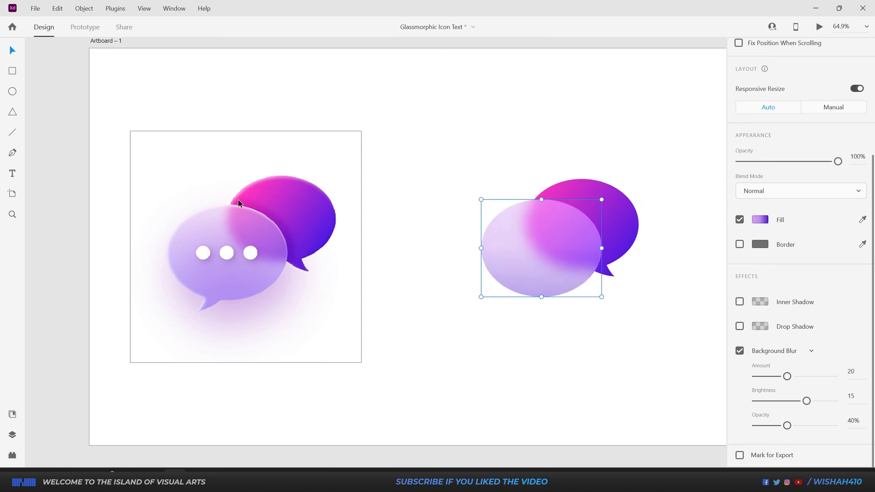
# Copy the back bubble's tail and place the copy on the front ellipse's lower edge, at about X 1282, Y 710
pyautogui.click(595, 284)
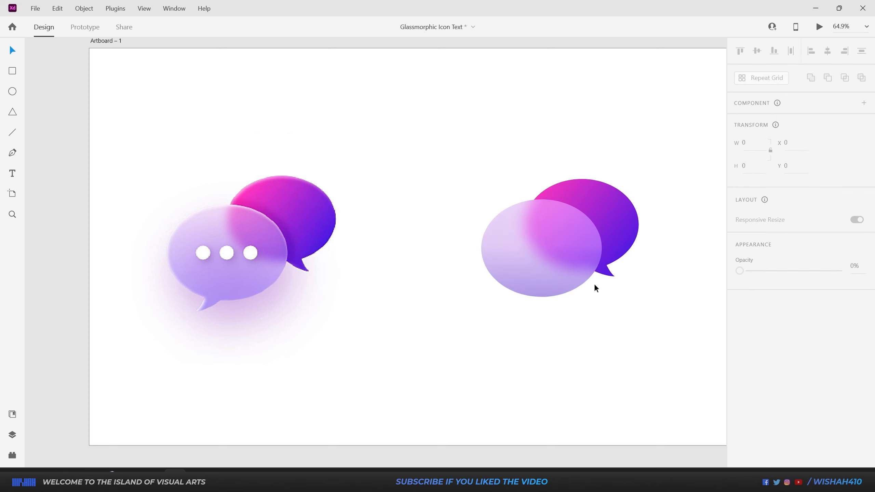
pyautogui.click(618, 225)
pyautogui.click(603, 271)
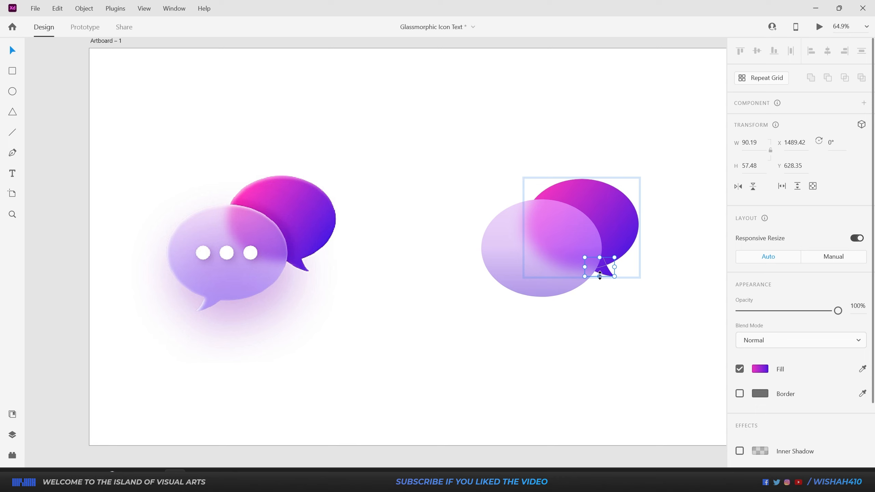
pyautogui.click(483, 326)
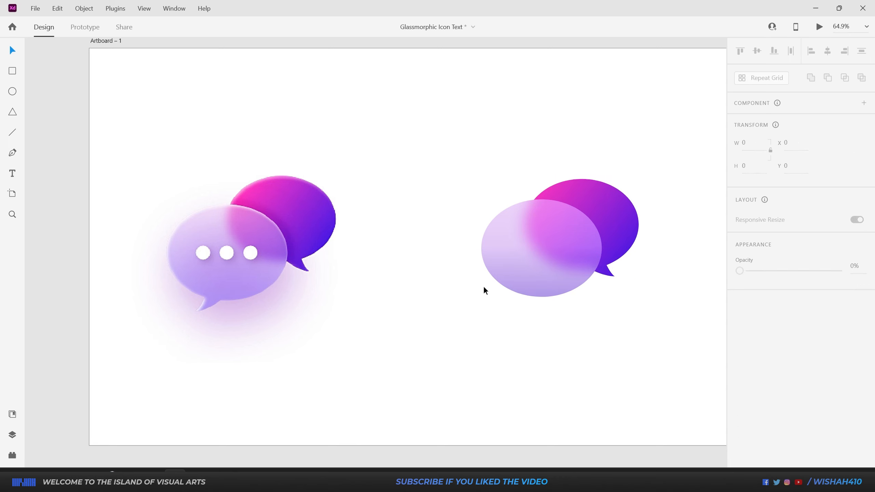
pyautogui.hotkey('ctrl', 'v')
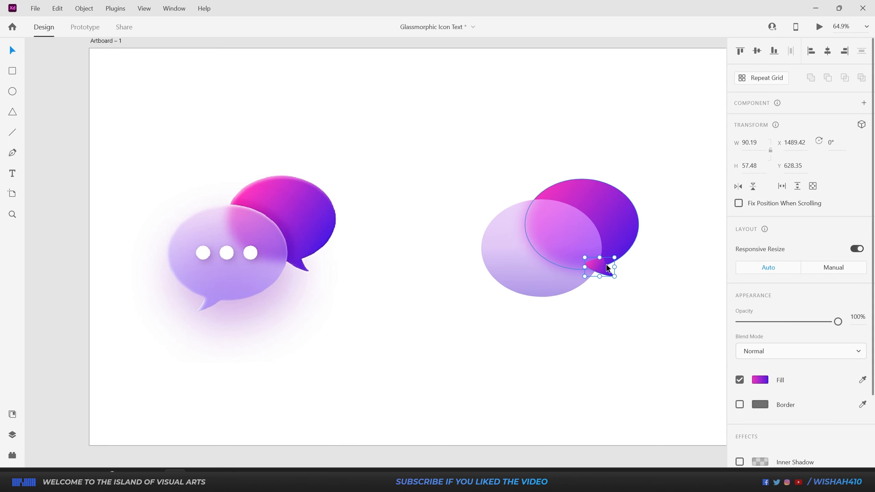
pyautogui.moveTo(602, 271); pyautogui.dragTo(534, 298)
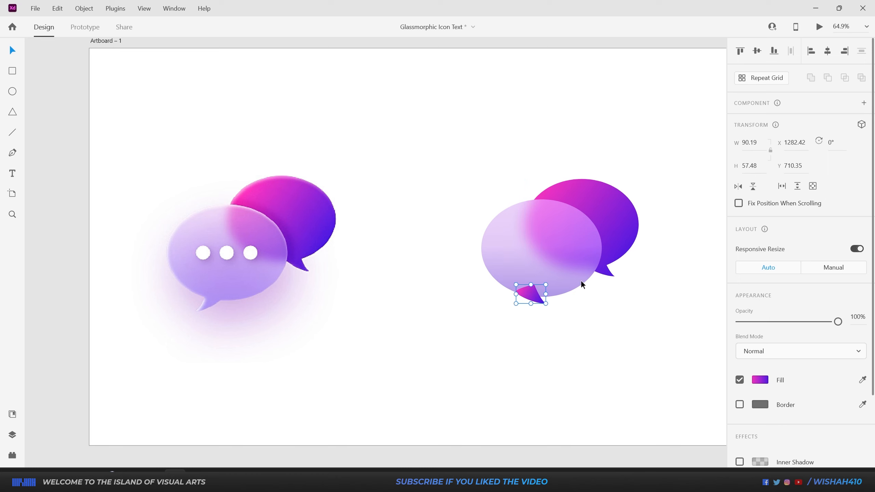
# Mirror the copied tail horizontally, adjust its position slightly, and unite it with the front ellipse into one bubble shape
pyautogui.click(738, 187)
pyautogui.scroll(3, 529, 288)
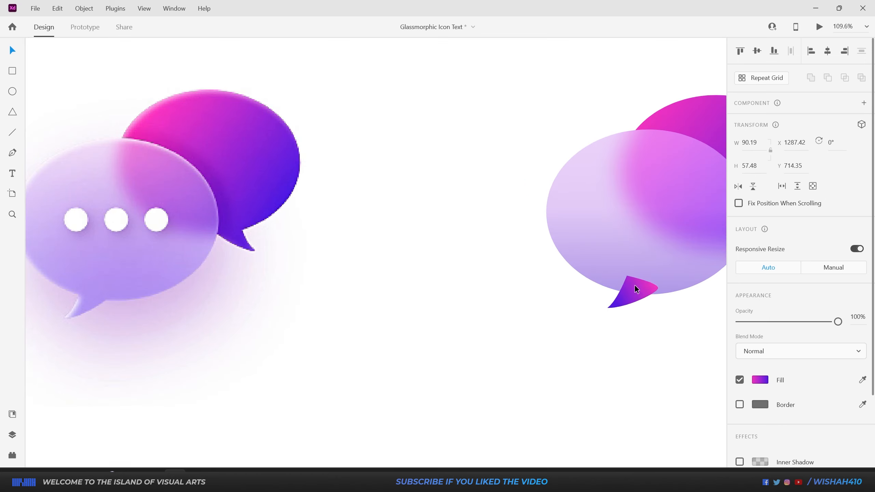
pyautogui.moveTo(635, 285); pyautogui.dragTo(633, 286)
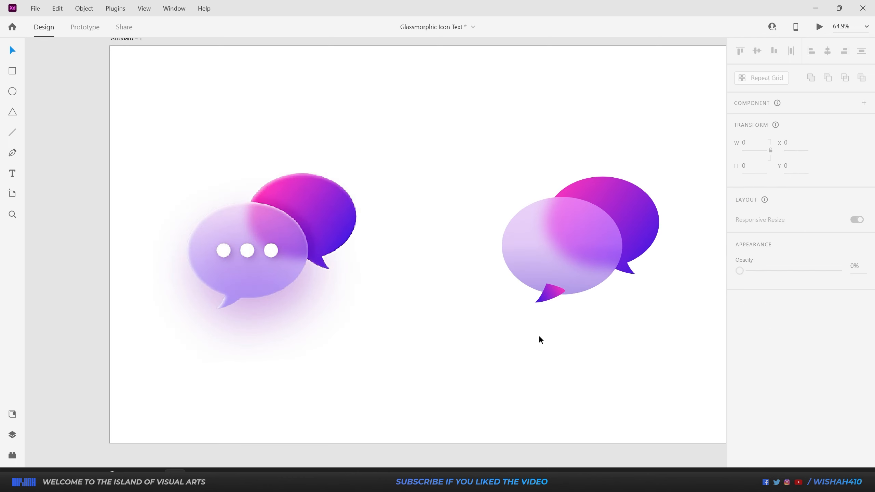
pyautogui.moveTo(529, 331); pyautogui.dragTo(563, 281)
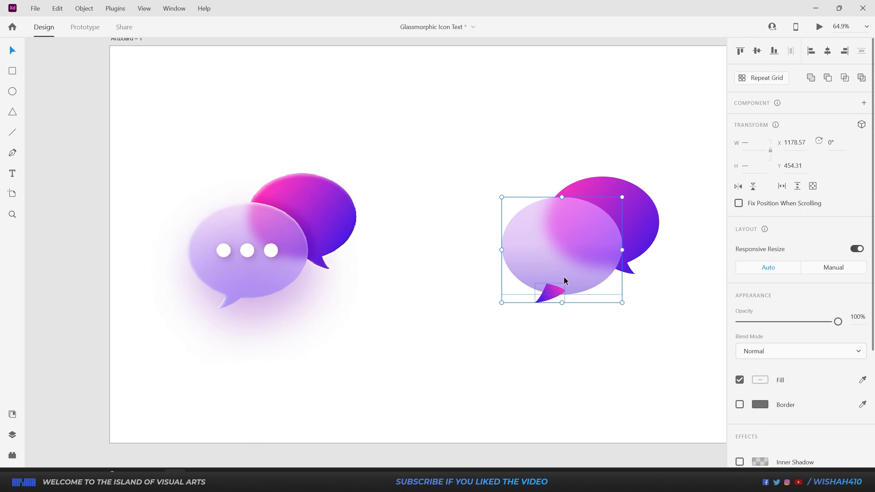
pyautogui.click(813, 78)
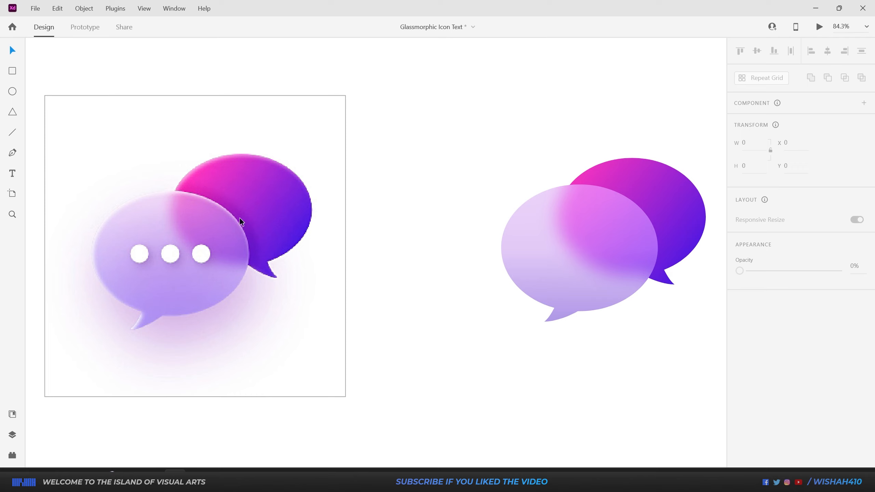
# Draw a borderless white circle 58 in diameter at the centre of the front bubble, at X 1331, Y 575
pyautogui.click(12, 91)
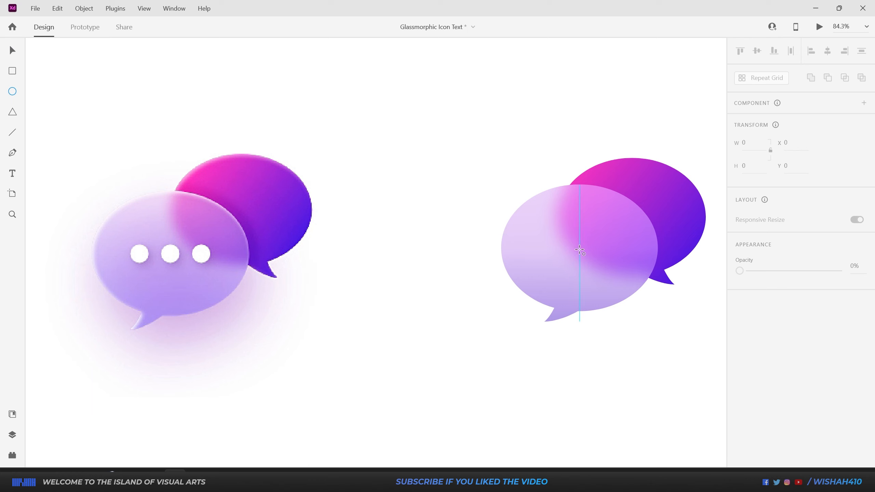
pyautogui.moveTo(581, 253); pyautogui.dragTo(593, 267)
pyautogui.press('v')
pyautogui.click(739, 405)
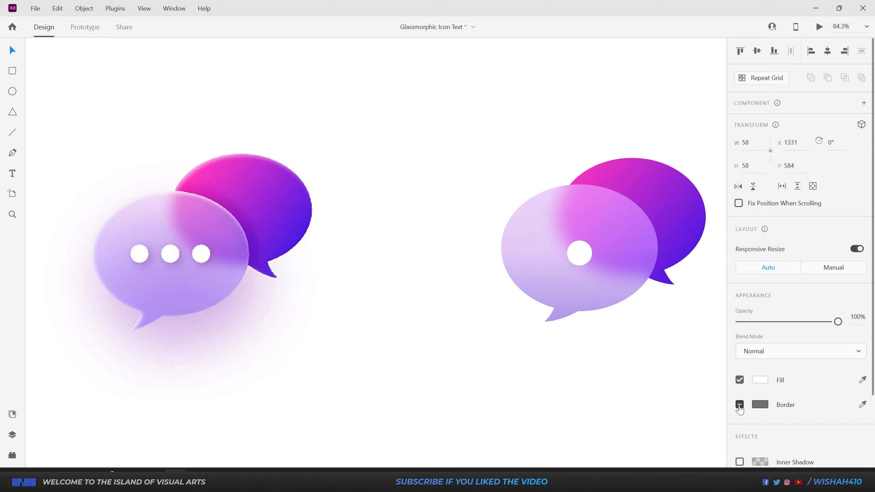
pyautogui.moveTo(578, 252); pyautogui.dragTo(578, 248)
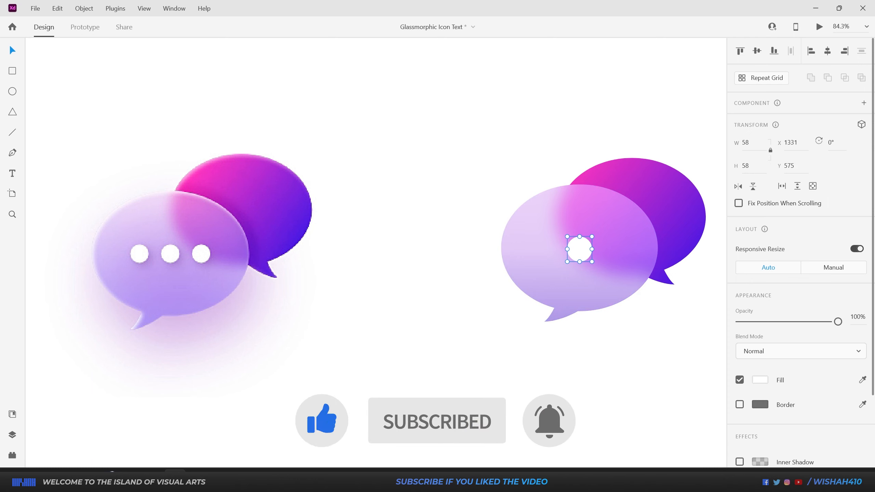
# Reduce the white circle to 50 by 50 and keep it centred on the front bubble at X 1335, Y 581
pyautogui.click(756, 146)
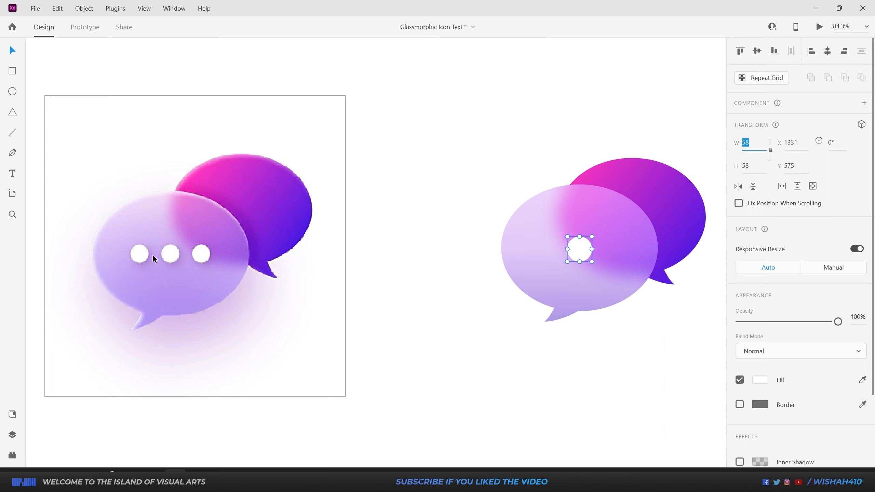
pyautogui.press('Down')
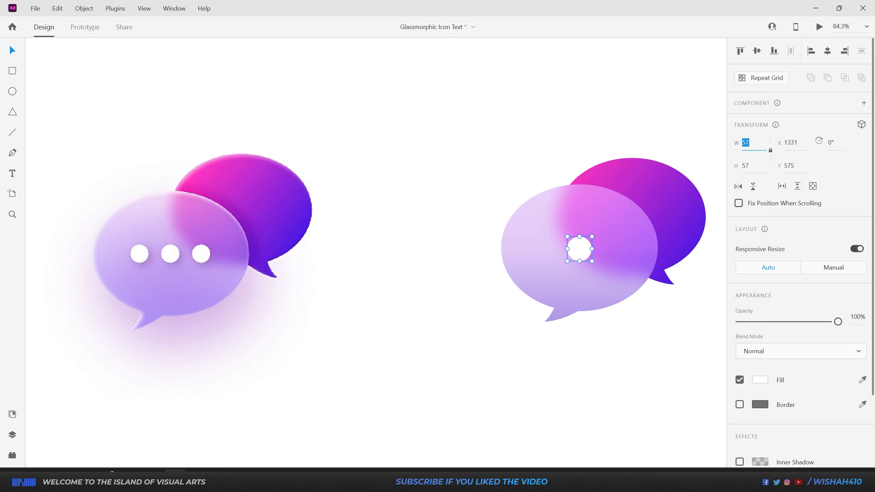
pyautogui.press('Down')
pyautogui.press('Down')
pyautogui.press('Down')
pyautogui.press('Down')
pyautogui.press('Down')
pyautogui.press('Down')
pyautogui.press('Down')
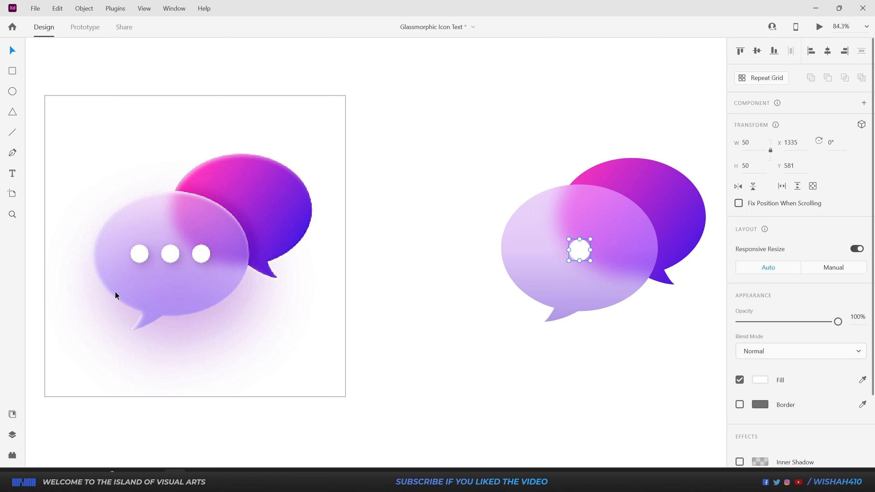
# Compare the circle with the reference dots and add a drop shadow to it
pyautogui.scroll(5, 104, 269)
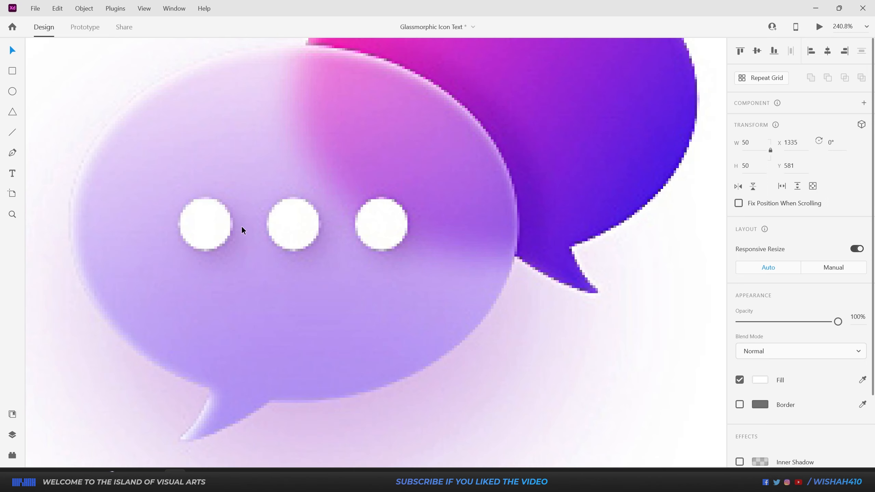
pyautogui.scroll(-6, 156, 250)
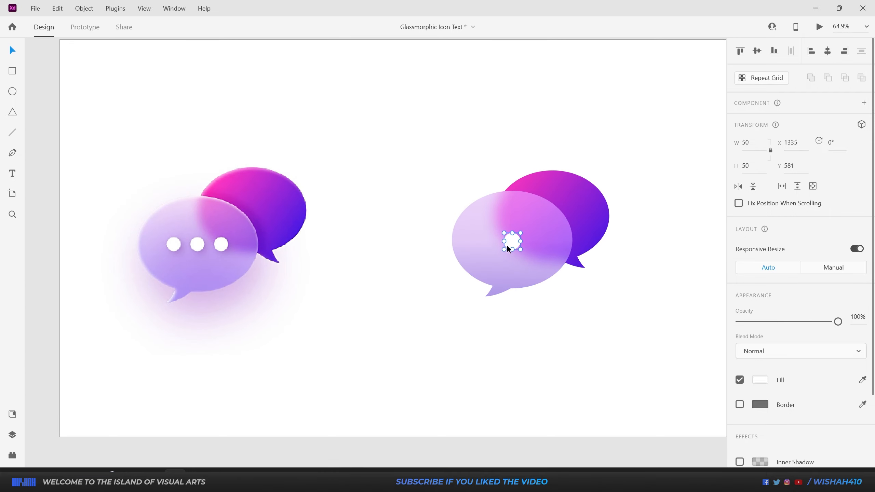
pyautogui.scroll(1, 216, 267)
pyautogui.scroll(-3, 791, 359)
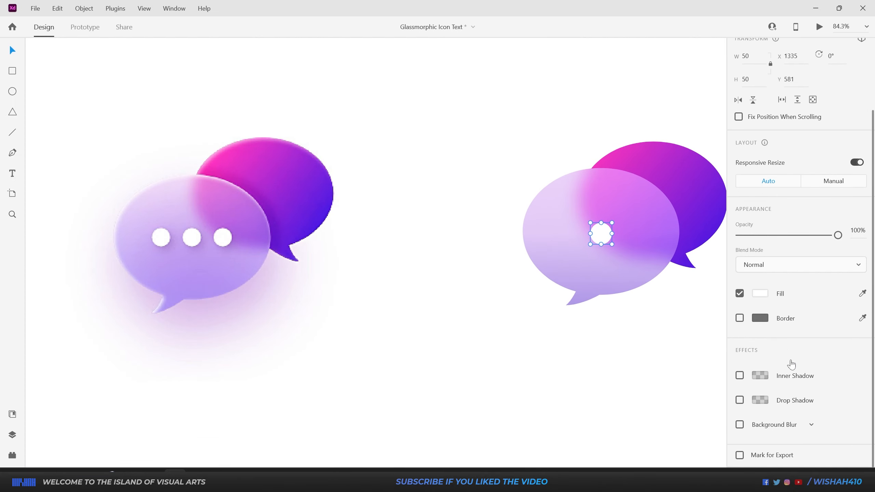
pyautogui.click(740, 400)
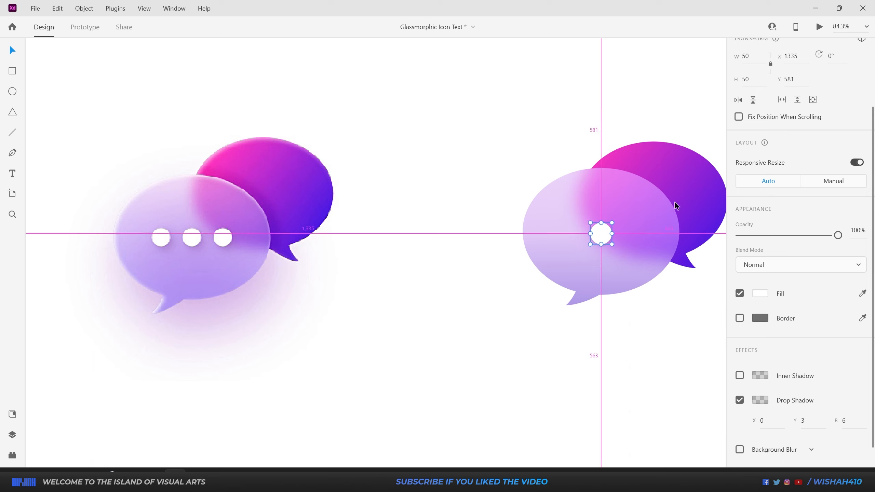
pyautogui.scroll(3, 675, 202)
# Adjust the circle's drop shadow offset and softness, trying a Y offset of 13 and a blur of 16
pyautogui.click(806, 421)
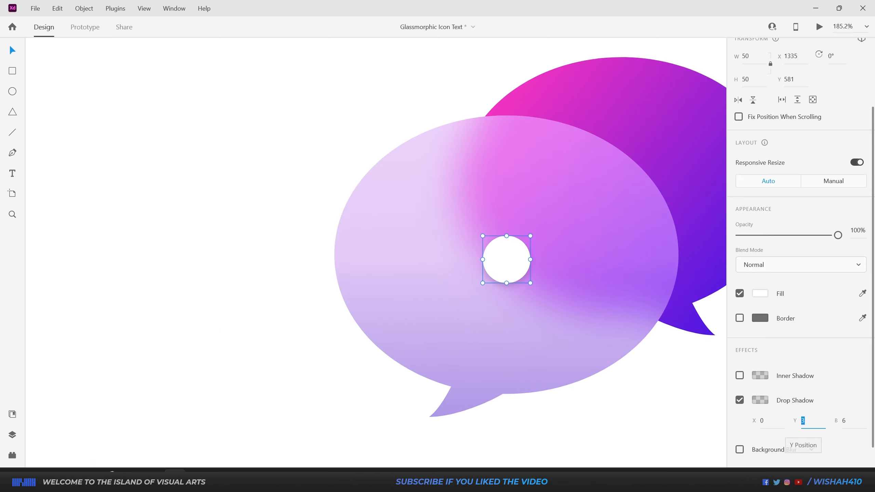
pyautogui.write('3')
pyautogui.hotkey('shift', 'Up')
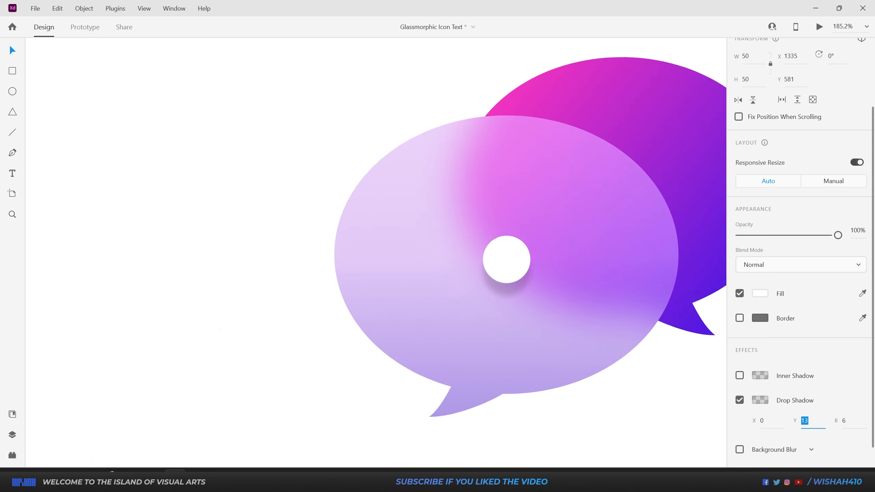
pyautogui.hotkey('shift', 'Down')
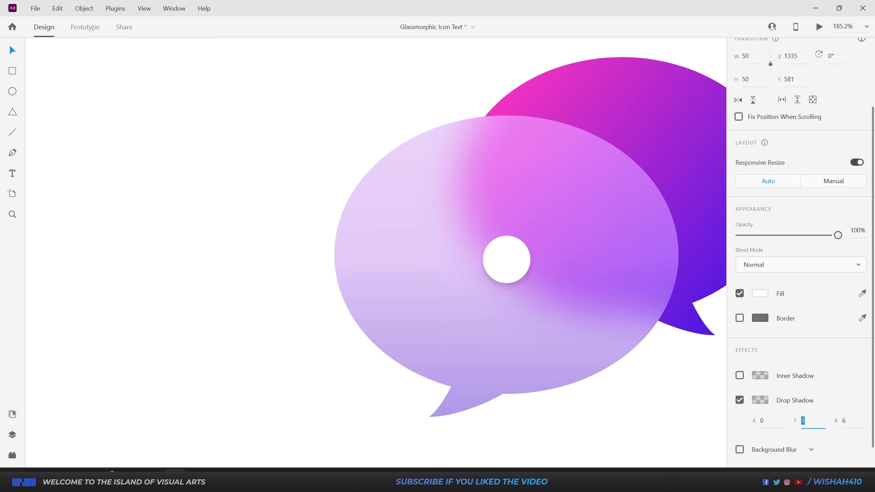
pyautogui.hotkey('shift', 'Up')
pyautogui.press('Tab')
pyautogui.hotkey('shift', 'Up')
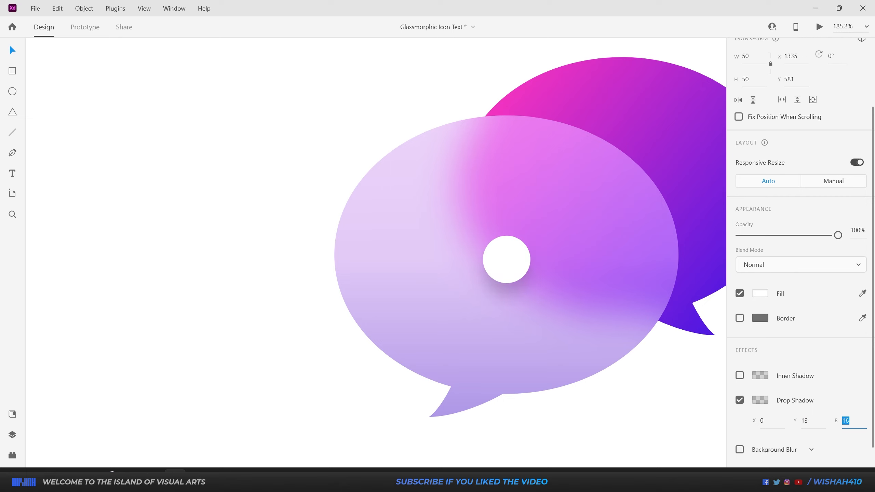
pyautogui.hotkey('shift', 'Down')
pyautogui.press('Up')
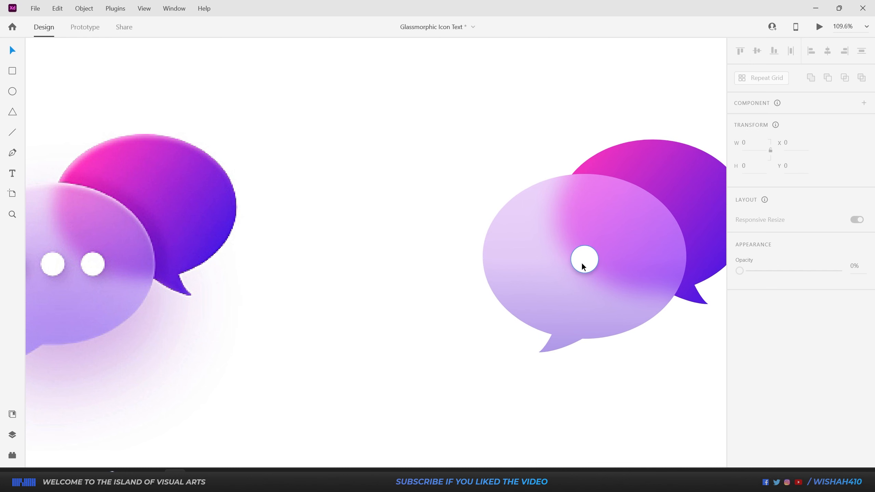
# Duplicate the white circle to both sides of the original, placing the copies at X 1260 and X 1410, Y 581
pyautogui.click(583, 266)
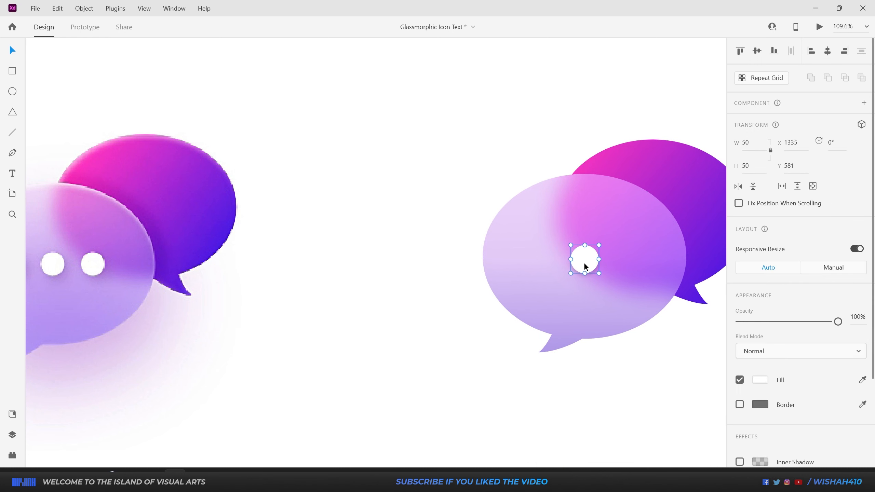
pyautogui.press('alt')
pyautogui.press('alt')
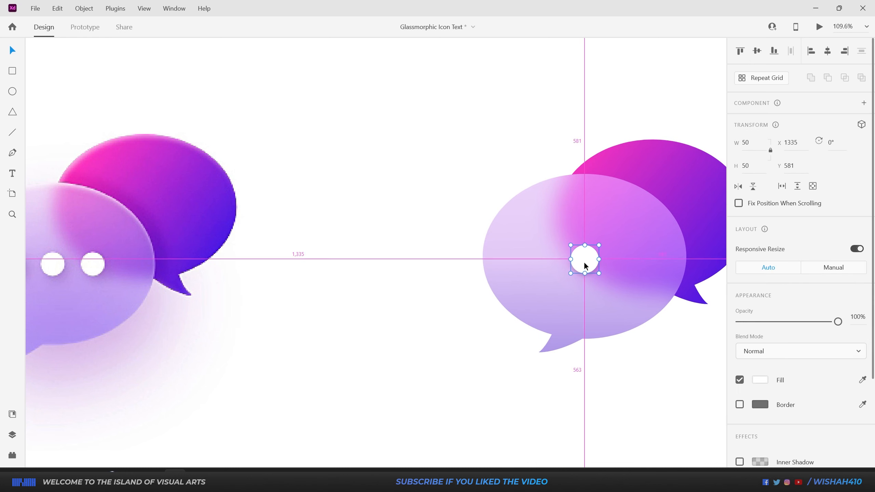
pyautogui.moveTo(587, 262); pyautogui.dragTo(628, 259)
pyautogui.scroll(-4, 601, 271)
pyautogui.click(458, 277)
pyautogui.scroll(2, 499, 280)
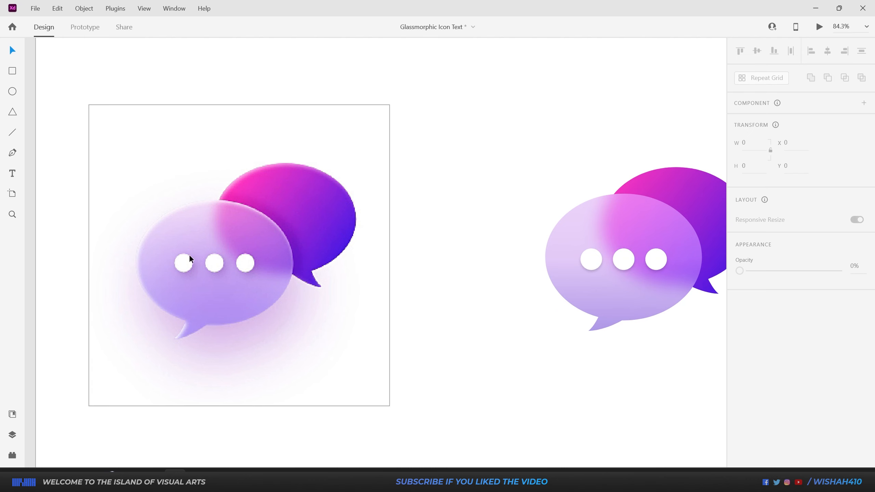
# Select all three white dots and resize each to 45 by 45
pyautogui.scroll(2, 613, 261)
pyautogui.click(613, 263)
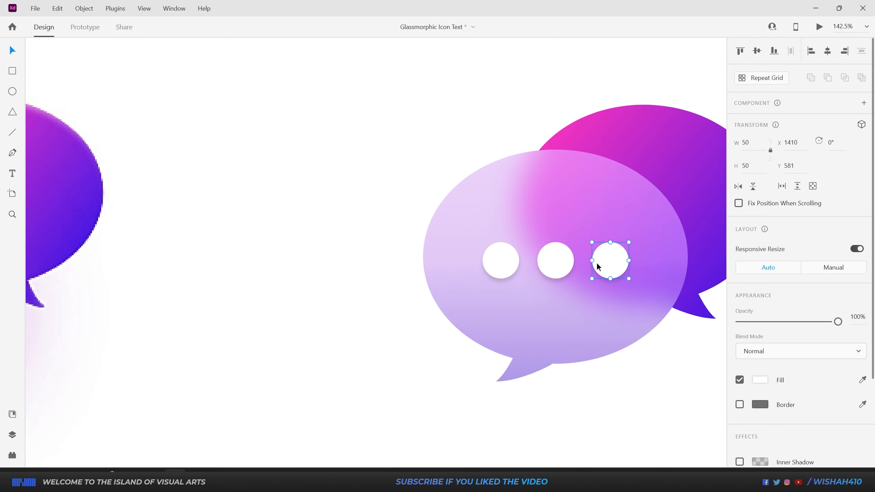
pyautogui.keyDown('shift'); pyautogui.click(561, 265); pyautogui.keyUp('shift')
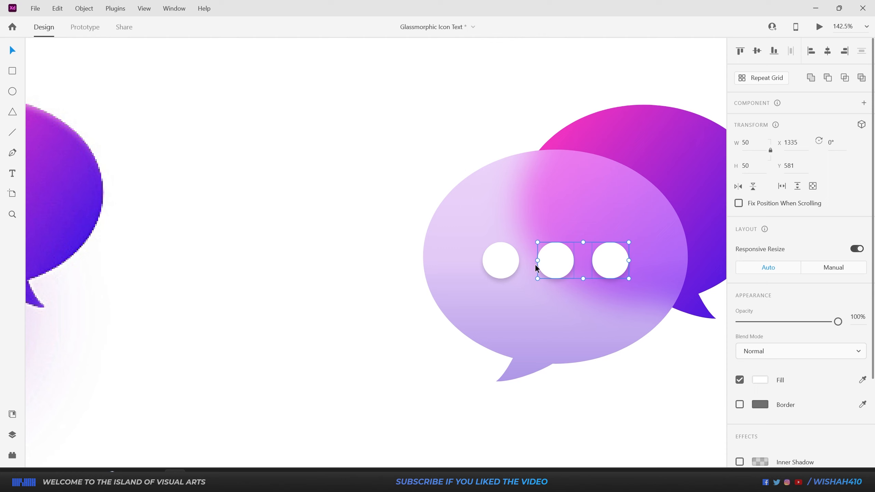
pyautogui.keyDown('shift'); pyautogui.click(499, 262); pyautogui.keyUp('shift')
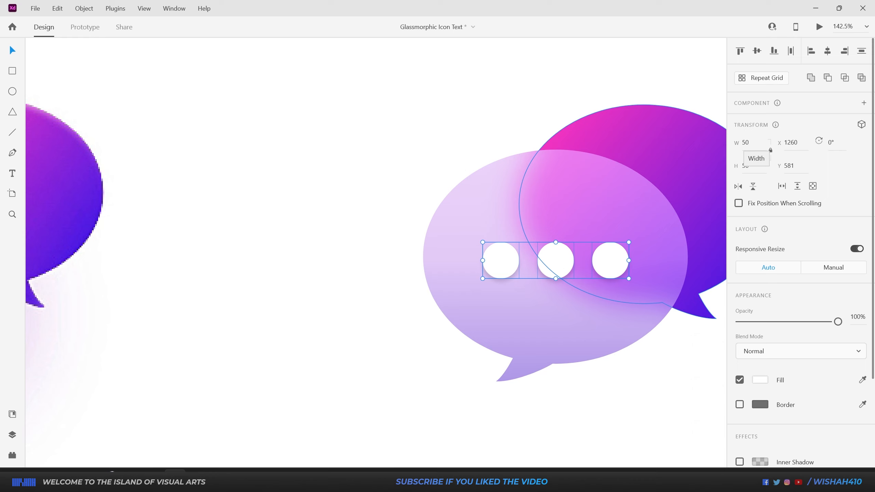
pyautogui.click(749, 142)
pyautogui.write('45')
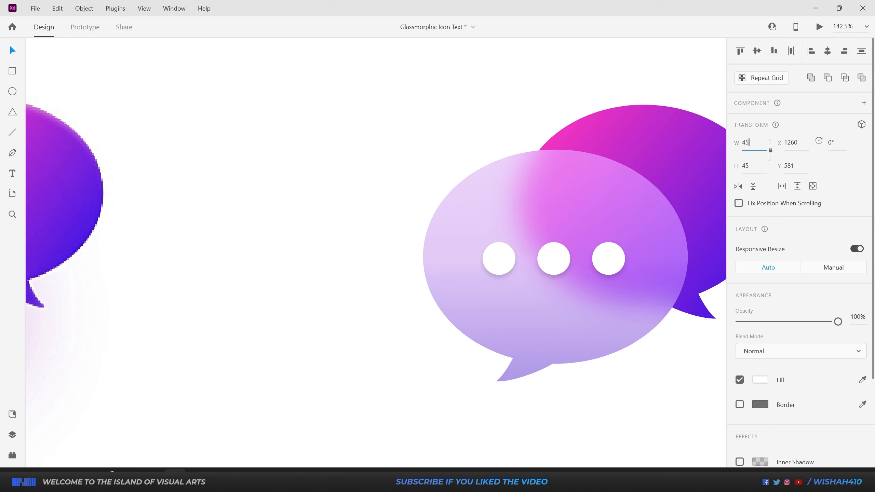
pyautogui.press('Return')
pyautogui.scroll(-2, 548, 206)
pyautogui.click(393, 233)
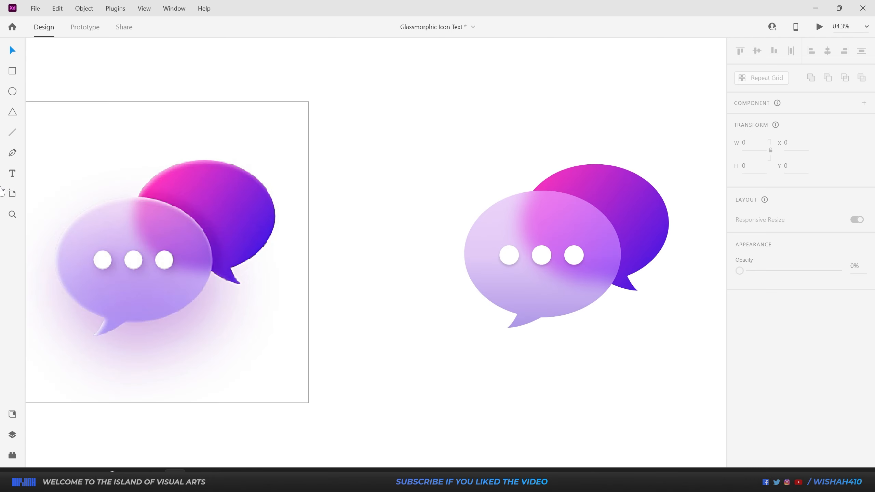
# Trace the front bubble's upper outline with a curved Pen path from its left extreme over the top and down the right side
pyautogui.click(13, 154)
pyautogui.scroll(5, 651, 250)
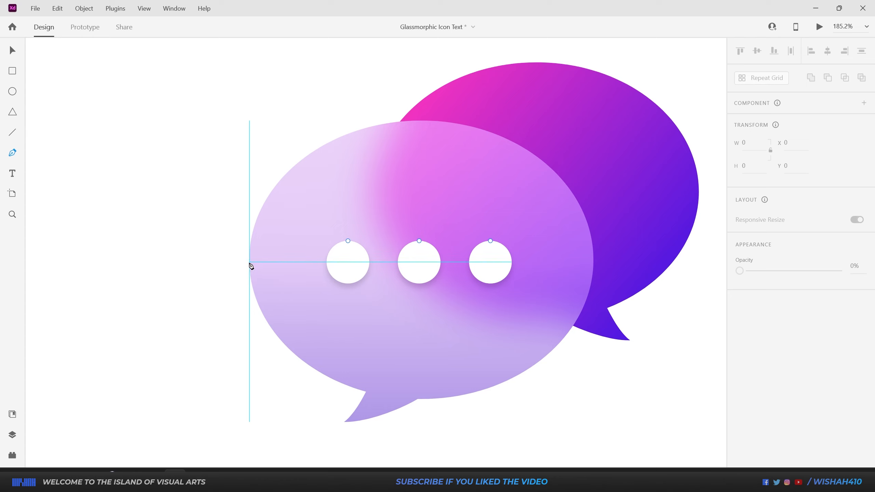
pyautogui.moveTo(250, 262); pyautogui.dragTo(249, 236)
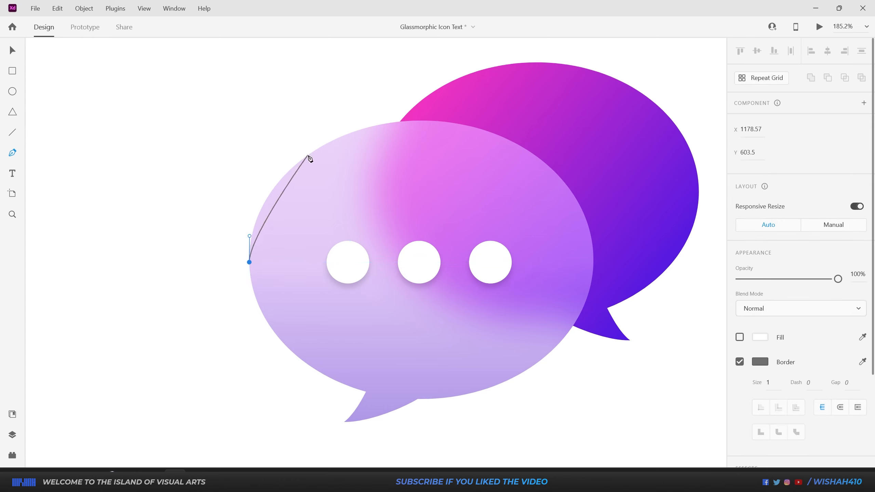
pyautogui.moveTo(308, 155); pyautogui.dragTo(357, 125)
pyautogui.click(418, 121)
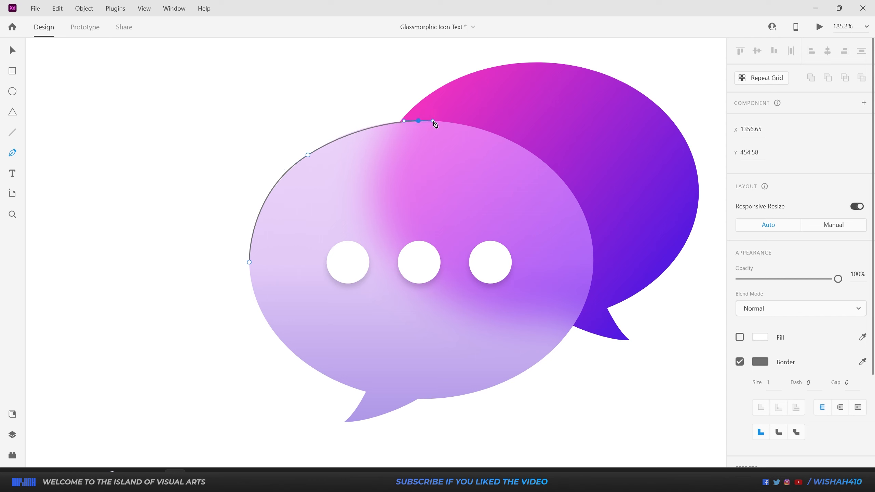
pyautogui.click(558, 174)
pyautogui.click(589, 291)
# Trace a parallel inner curve back just inside the front bubble's upper edge and close the path as a thin highlight crescent
pyautogui.scroll(3, 582, 227)
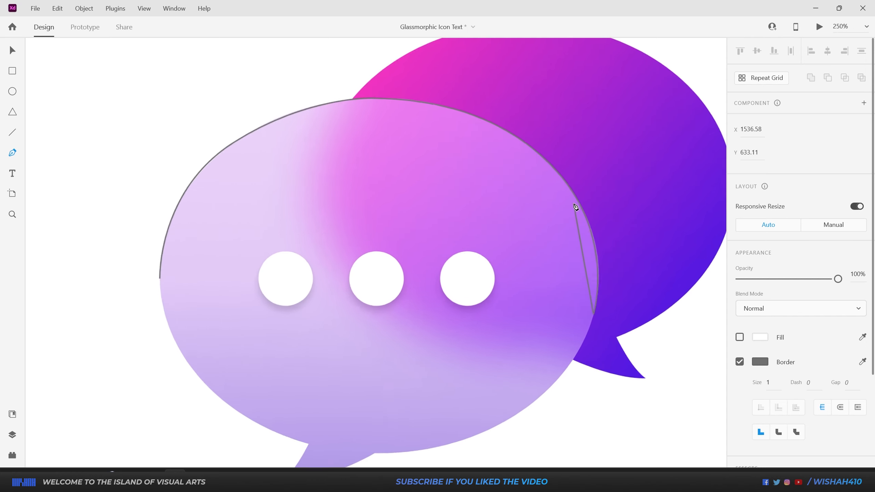
pyautogui.moveTo(581, 215); pyautogui.dragTo(553, 170)
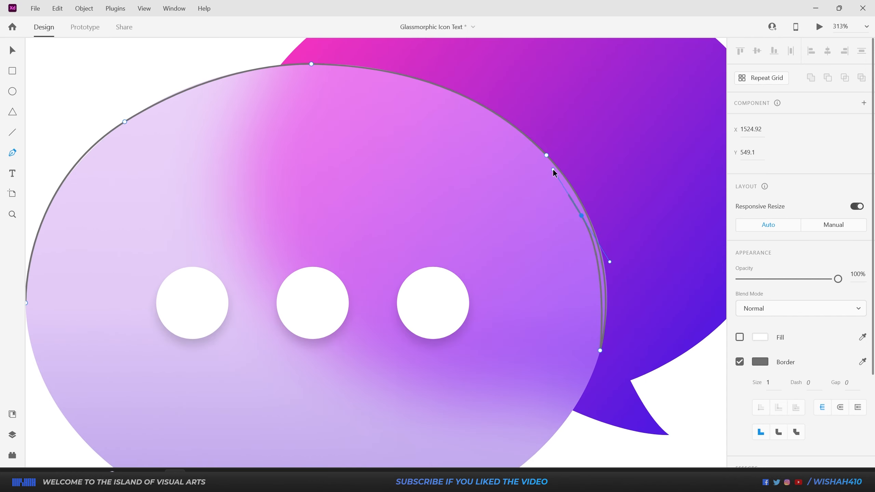
pyautogui.moveTo(498, 119); pyautogui.dragTo(488, 117)
pyautogui.moveTo(433, 92); pyautogui.dragTo(560, 121)
pyautogui.click(468, 108)
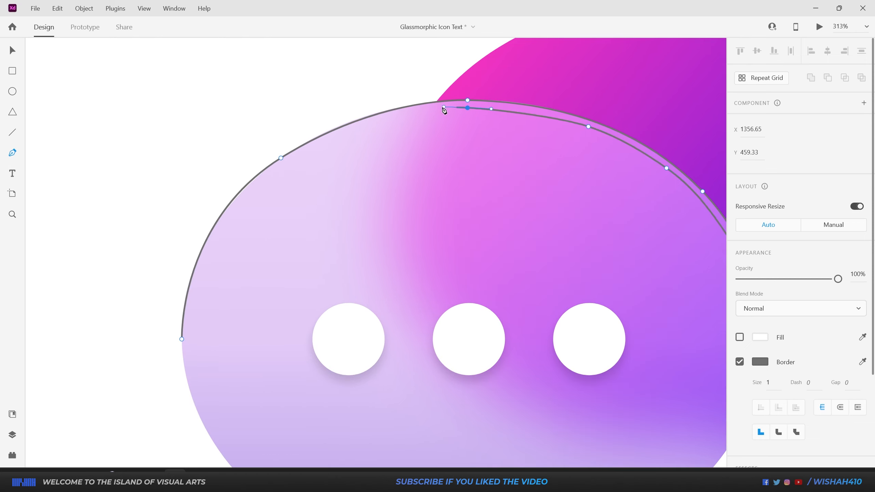
pyautogui.click(348, 131)
pyautogui.moveTo(348, 131); pyautogui.dragTo(319, 142)
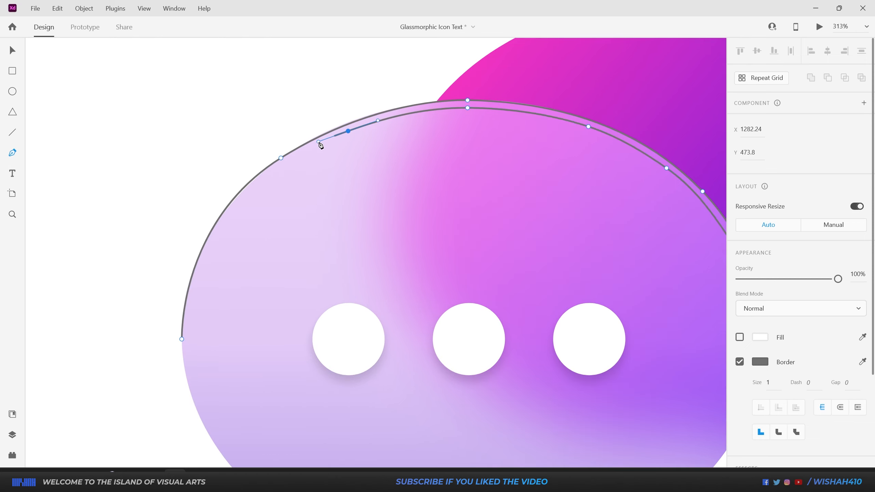
pyautogui.click(254, 187)
pyautogui.moveTo(201, 264); pyautogui.dragTo(182, 314)
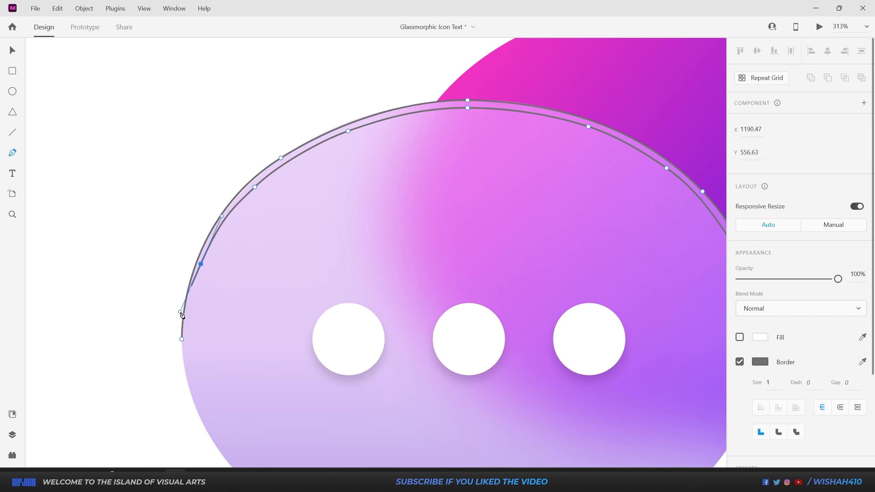
pyautogui.click(182, 339)
pyautogui.scroll(-1, 265, 272)
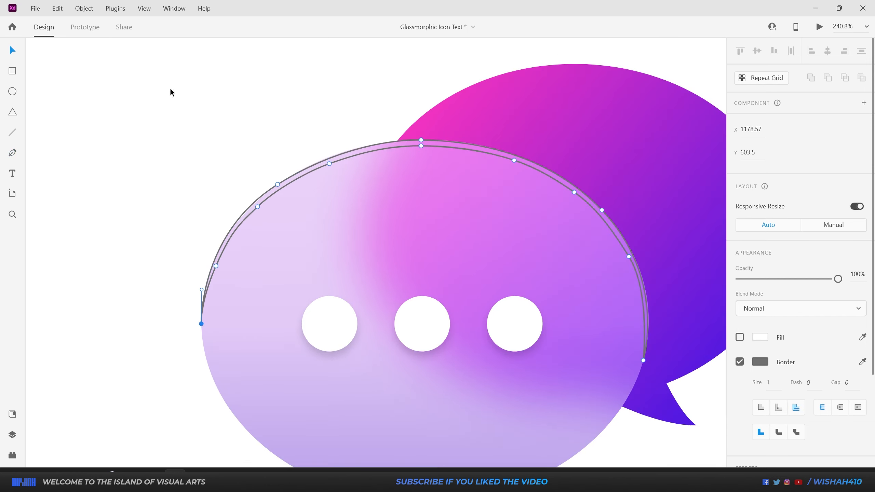
pyautogui.click(220, 133)
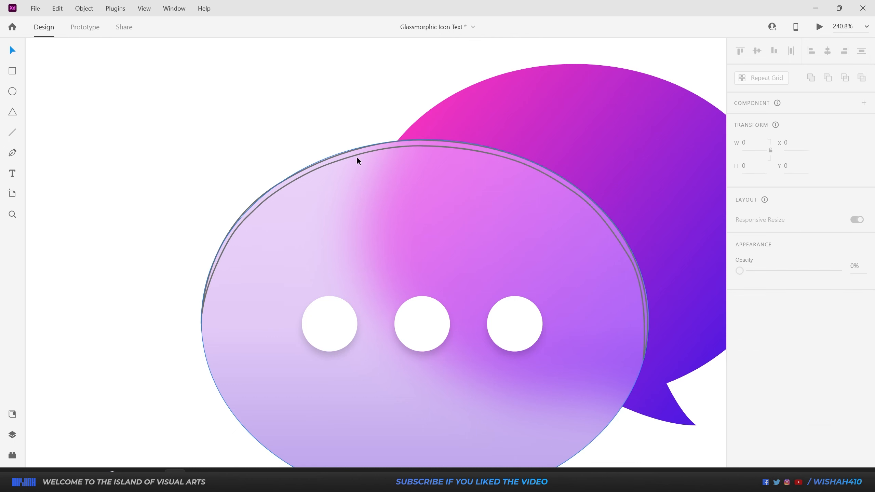
# Remove the border from the highlight crescent and turn on its white fill
pyautogui.click(374, 152)
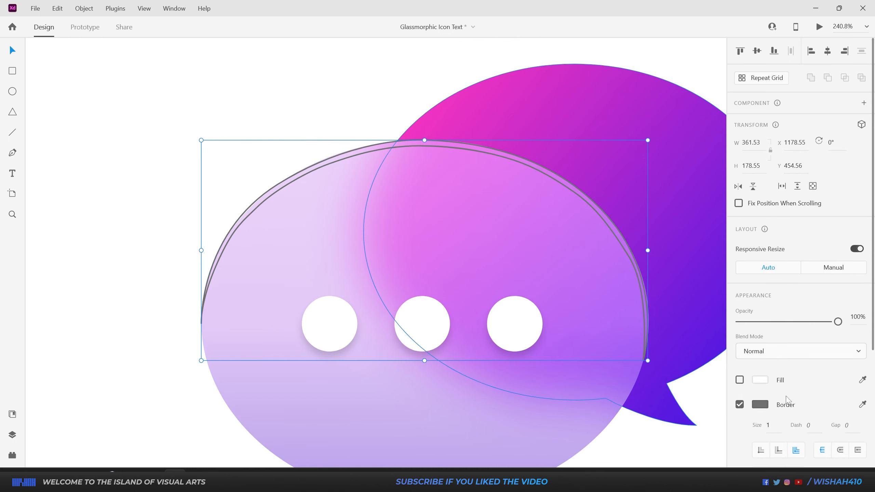
pyautogui.scroll(-2, 787, 400)
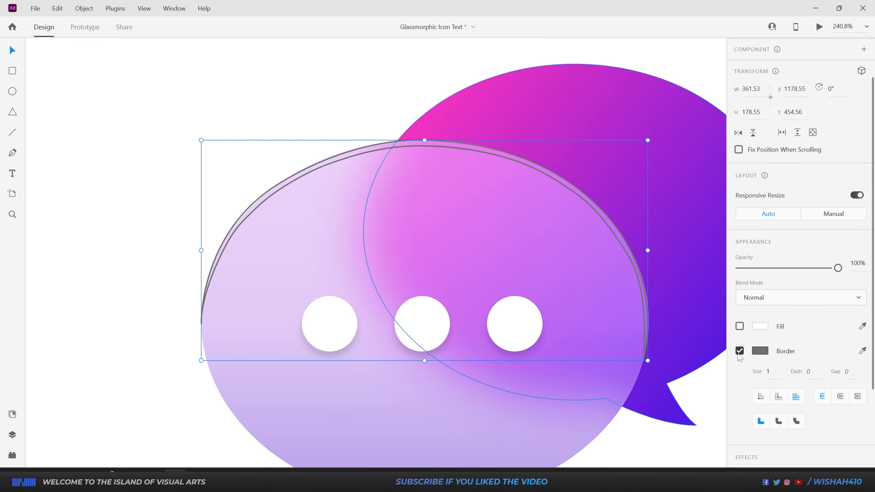
pyautogui.click(740, 351)
pyautogui.click(740, 326)
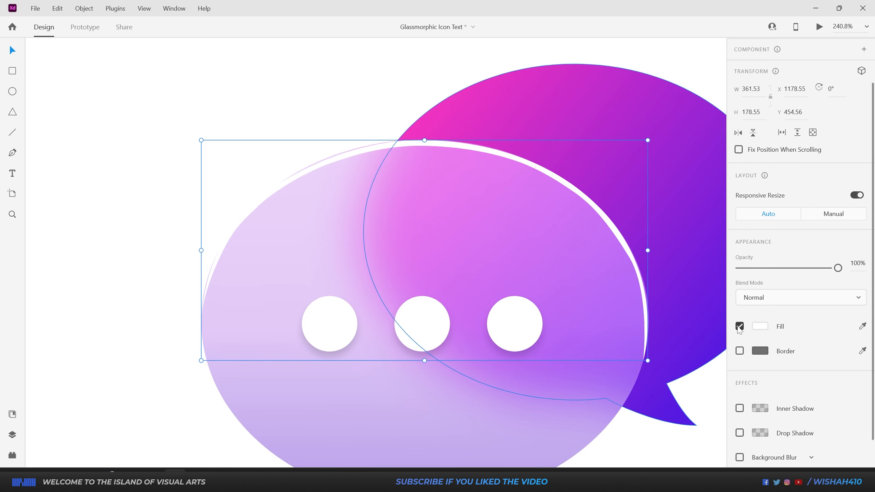
# Apply an object blur to the white highlight crescent and set its amount to 2
pyautogui.scroll(-1, 793, 397)
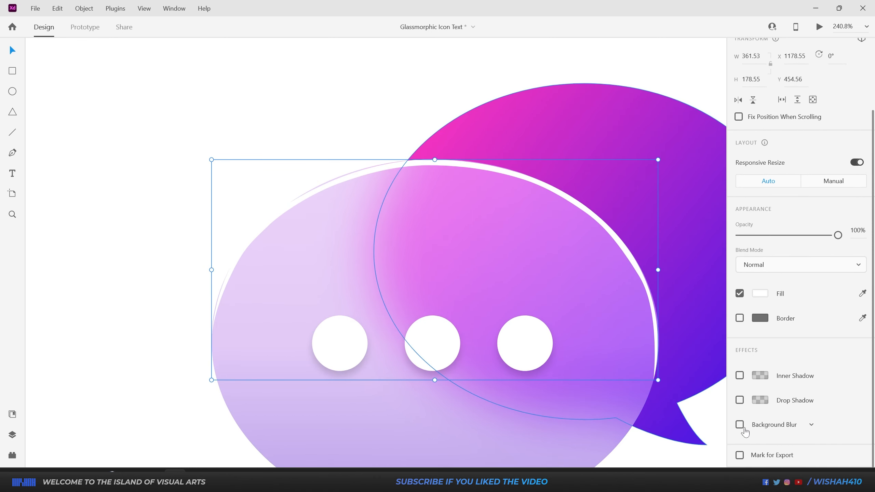
pyautogui.click(812, 427)
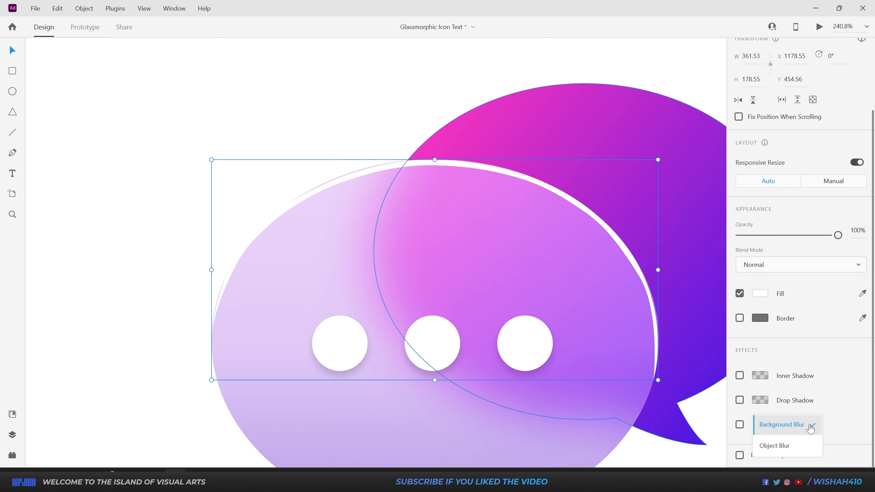
pyautogui.click(788, 447)
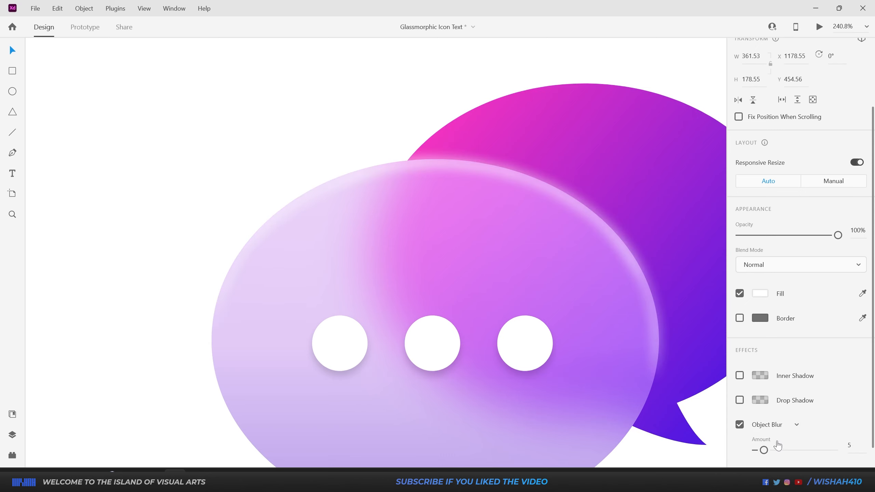
pyautogui.scroll(-6, 438, 213)
pyautogui.scroll(1, 357, 220)
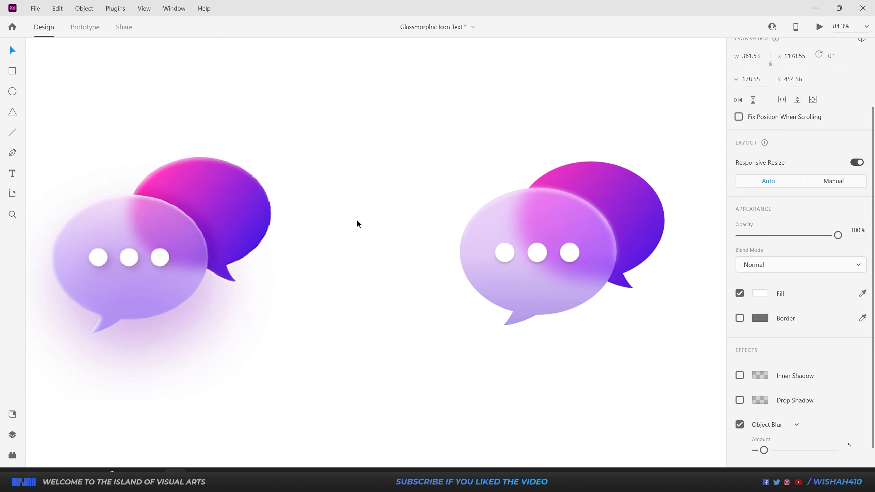
pyautogui.scroll(5, 515, 220)
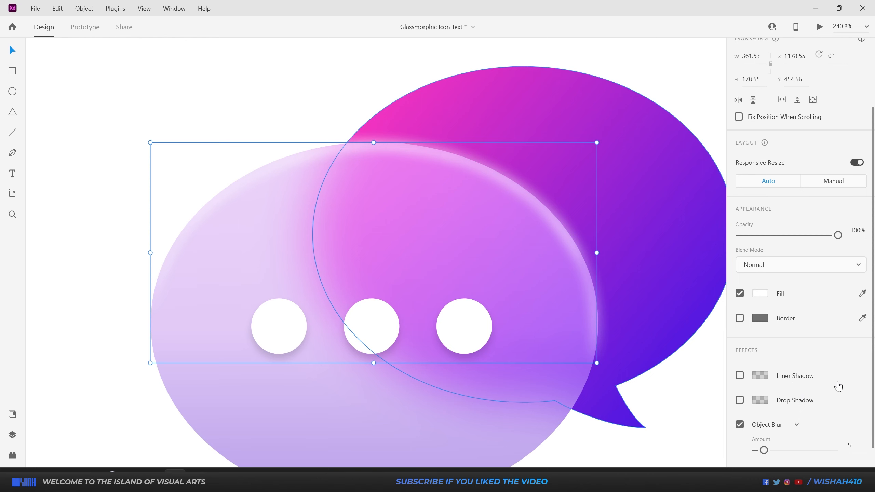
pyautogui.scroll(-1, 832, 401)
pyautogui.moveTo(764, 426); pyautogui.dragTo(760, 426)
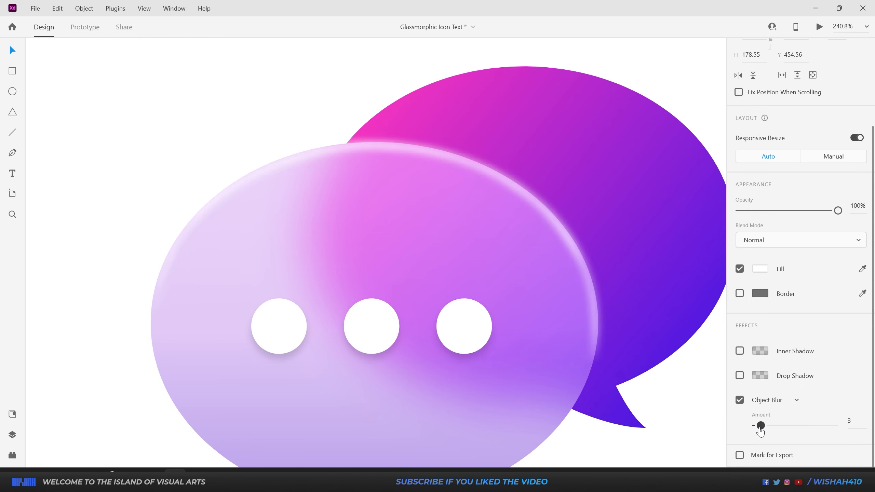
# Edit the highlight crescent's path, moving the upper-left outer anchor onto the bubble's edge and lengthening the top outer anchor's curve handle
pyautogui.scroll(5, 237, 162)
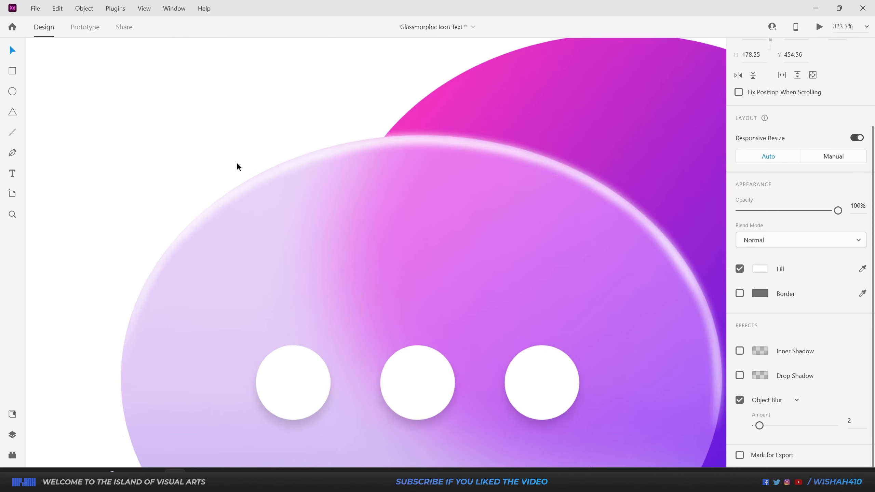
pyautogui.scroll(2, 346, 231)
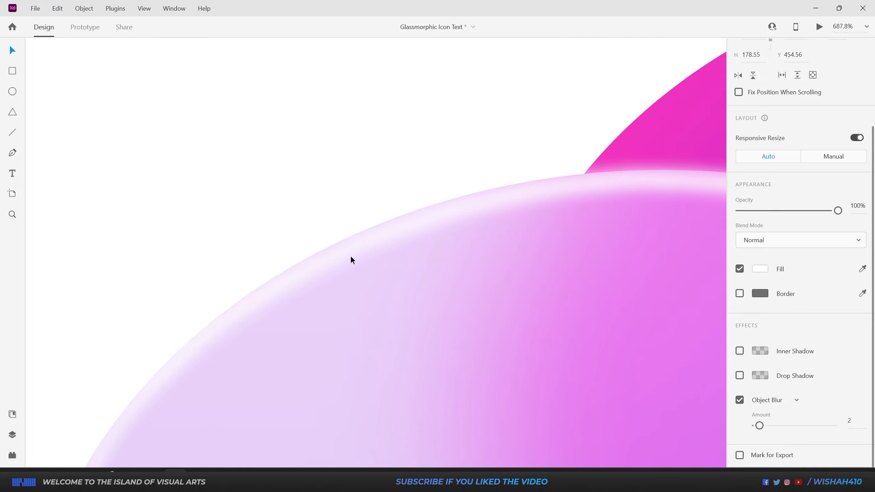
pyautogui.doubleClick(347, 249)
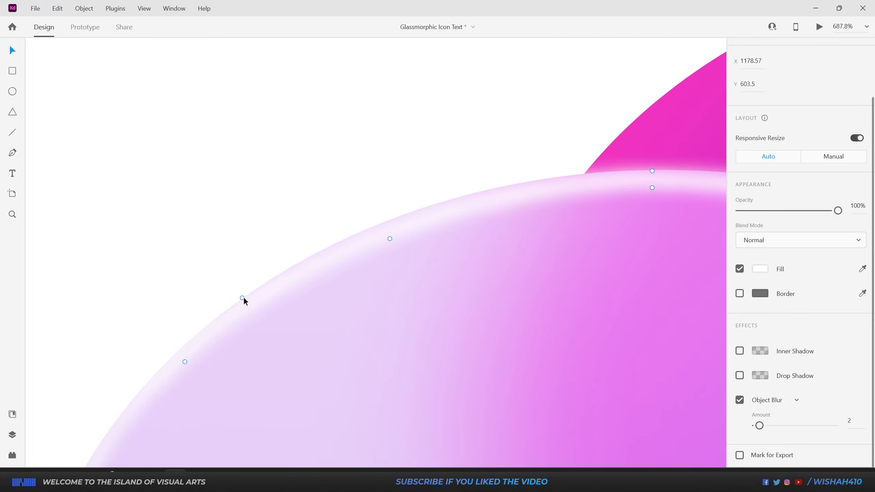
pyautogui.moveTo(243, 298); pyautogui.dragTo(240, 294)
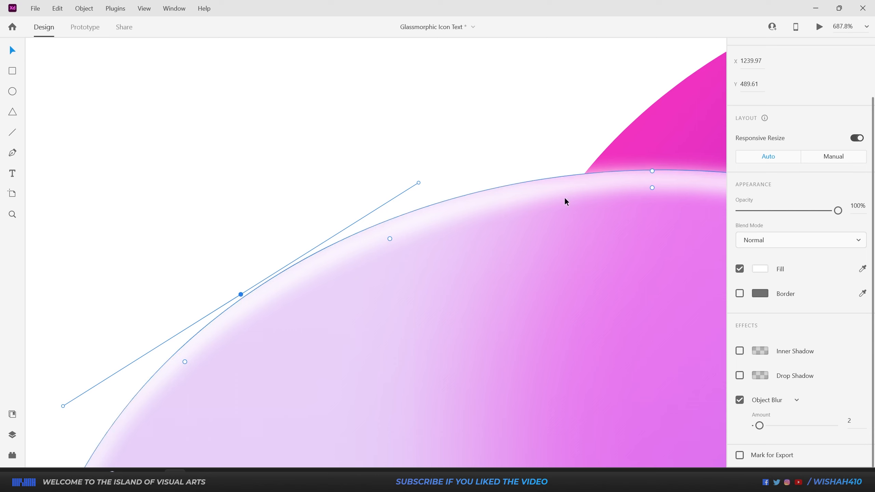
pyautogui.click(652, 171)
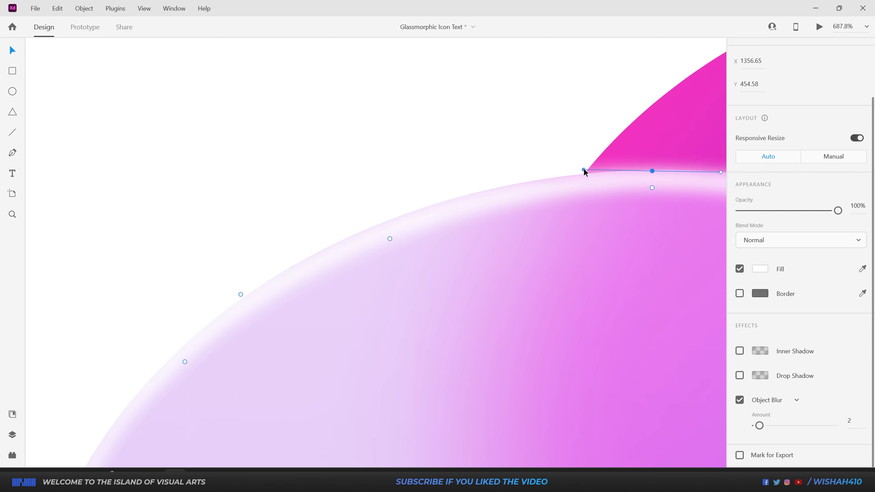
pyautogui.moveTo(584, 169); pyautogui.dragTo(541, 171)
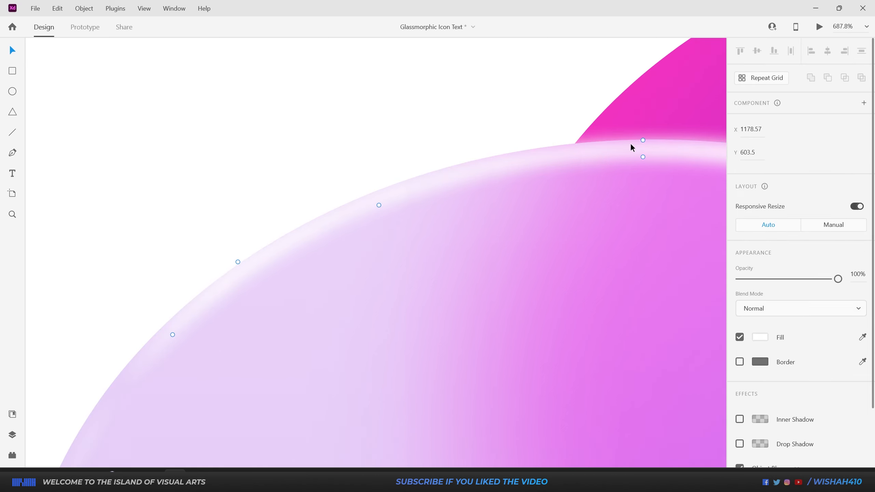
# Refine the crescent's outer anchors and reshape its inner curve so the highlight follows the bubble's upper-left edge smoothly
pyautogui.doubleClick(643, 139)
pyautogui.moveTo(521, 142); pyautogui.dragTo(517, 142)
pyautogui.doubleClick(237, 262)
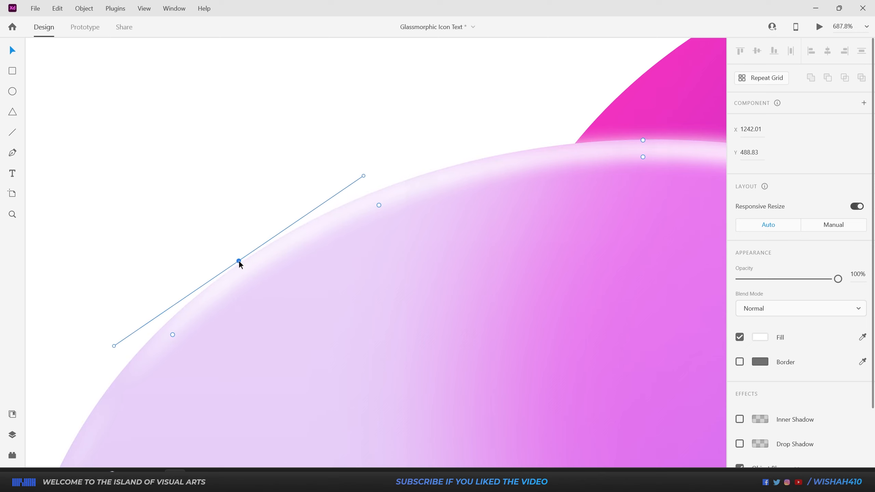
pyautogui.doubleClick(379, 205)
pyautogui.moveTo(606, 186); pyautogui.dragTo(483, 203)
pyautogui.doubleClick(519, 174)
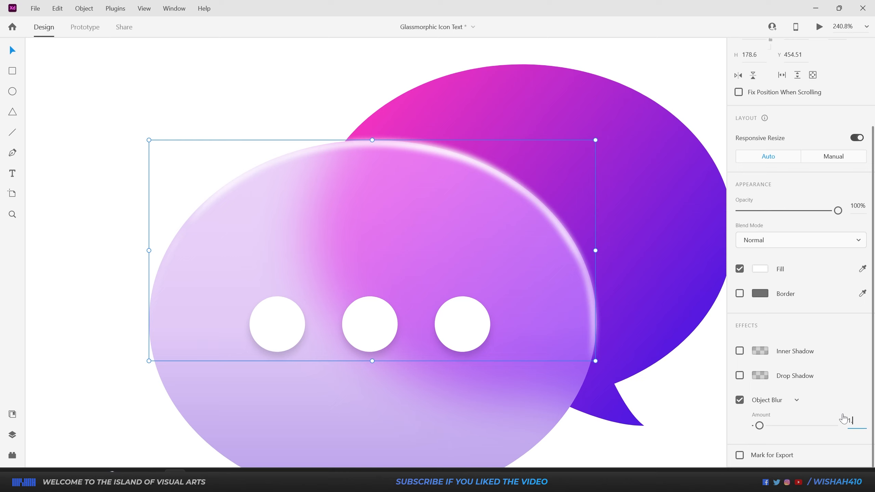
# Set the highlight crescent's object blur amount to 2 and lower its opacity to 53%
pyautogui.write('2')
pyautogui.press('Return')
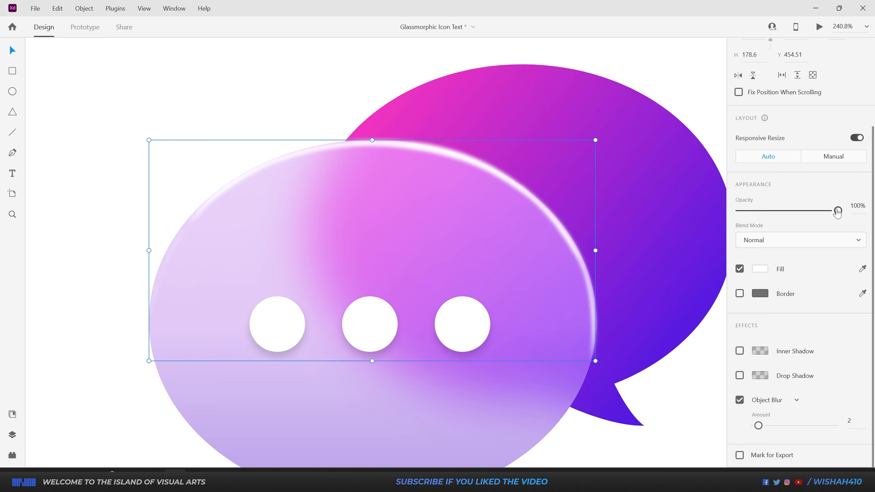
pyautogui.moveTo(838, 210); pyautogui.dragTo(788, 213)
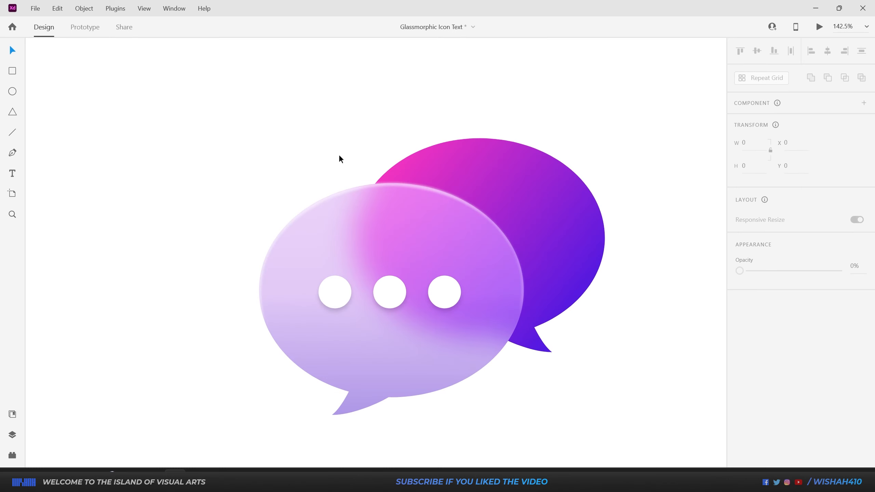
# Duplicate the front bubble's highlight crescent and place the copy along the back bubble's upper edge at about X 1299.9, Y 393
pyautogui.click(363, 186)
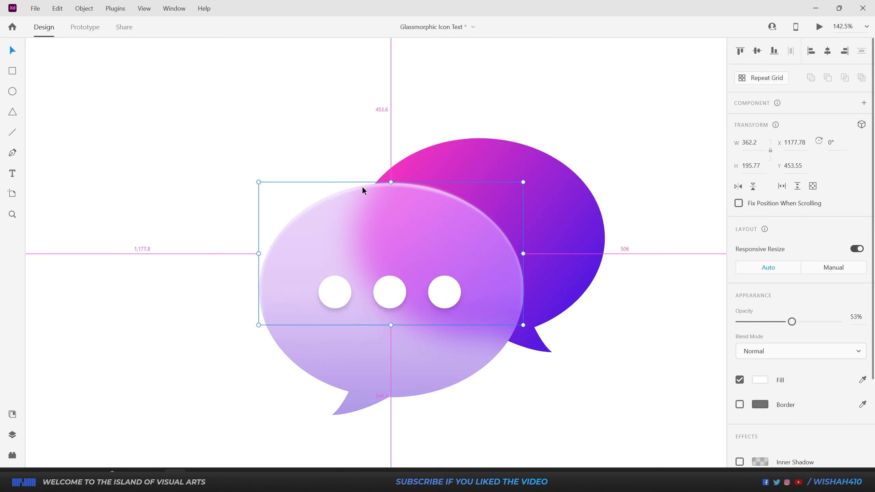
pyautogui.moveTo(362, 186); pyautogui.dragTo(451, 146)
pyautogui.keyDown('ctrl'); pyautogui.scroll(5, 633, 166); pyautogui.keyUp('ctrl')
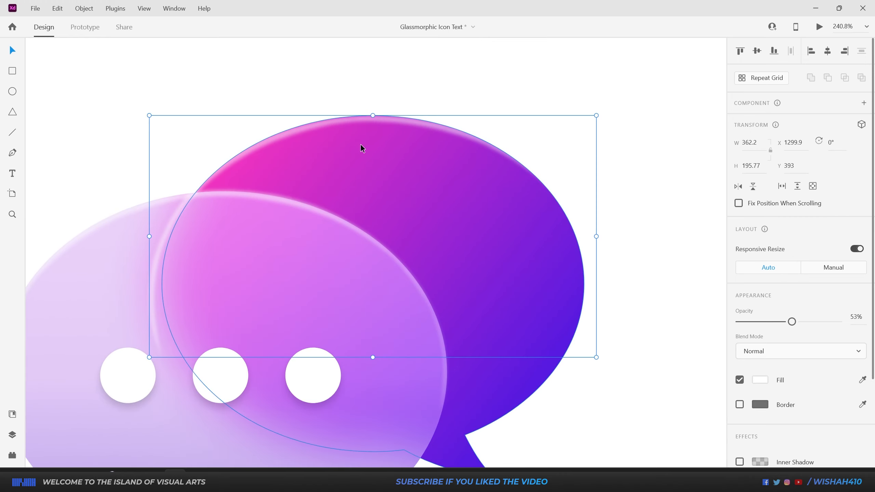
# Narrow the copied highlight from both sides to about 352 wide so it fits the back bubble's outline
pyautogui.moveTo(597, 237); pyautogui.dragTo(590, 237)
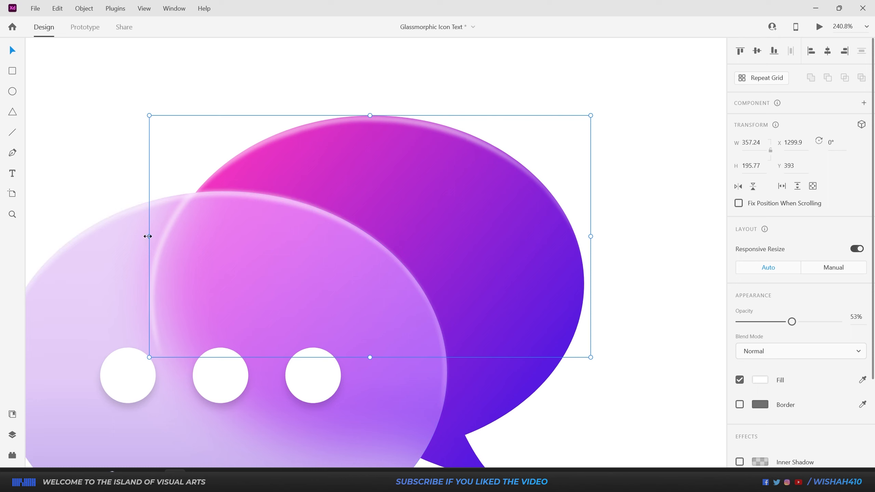
pyautogui.moveTo(149, 236); pyautogui.dragTo(156, 236)
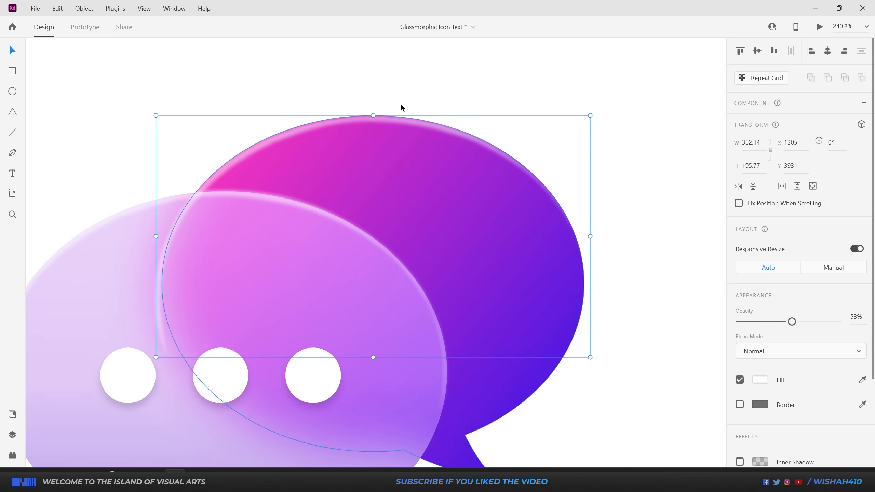
pyautogui.moveTo(373, 116); pyautogui.dragTo(374, 116)
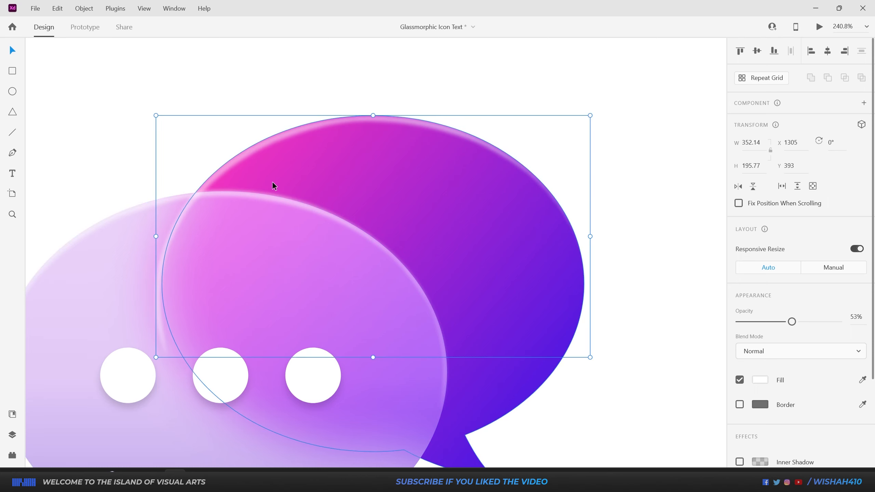
pyautogui.click(413, 42)
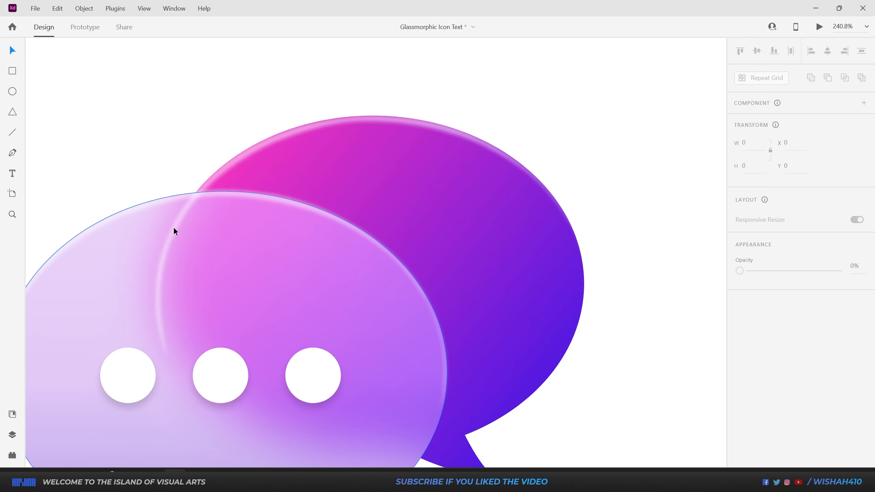
# Select the back bubble together with its highlight and send both behind the frosted front bubble
pyautogui.moveTo(486, 83); pyautogui.dragTo(355, 153)
pyautogui.rightClick(375, 131)
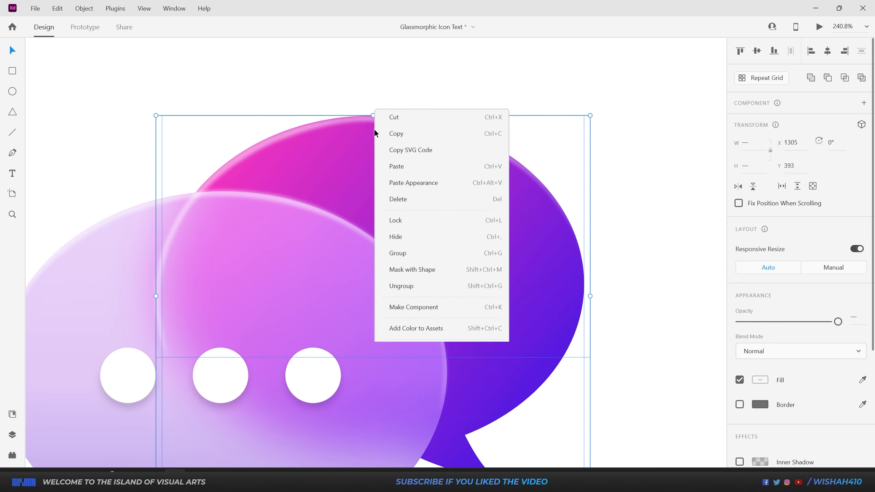
pyautogui.click(411, 309)
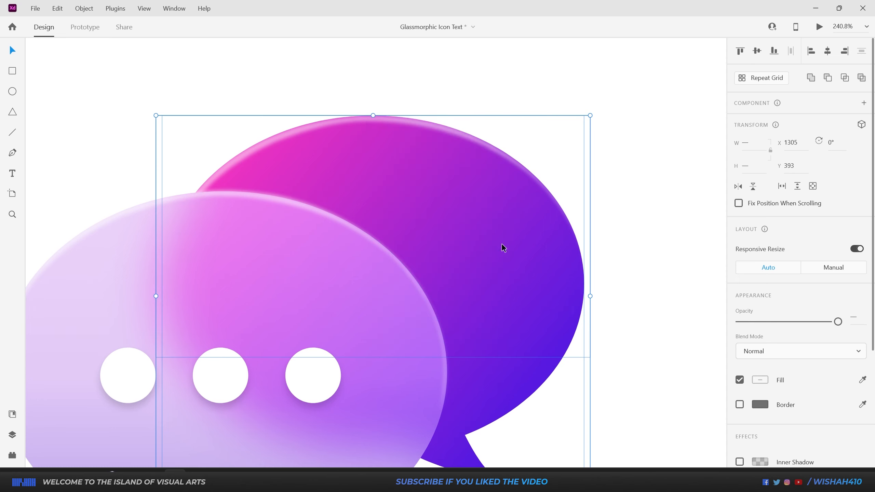
pyautogui.click(522, 106)
# Trace a closed curved Pen sliver along the left edge of the front bubble's tail, with white fill and no border
pyautogui.scroll(-5, 527, 272)
pyautogui.scroll(8, 471, 321)
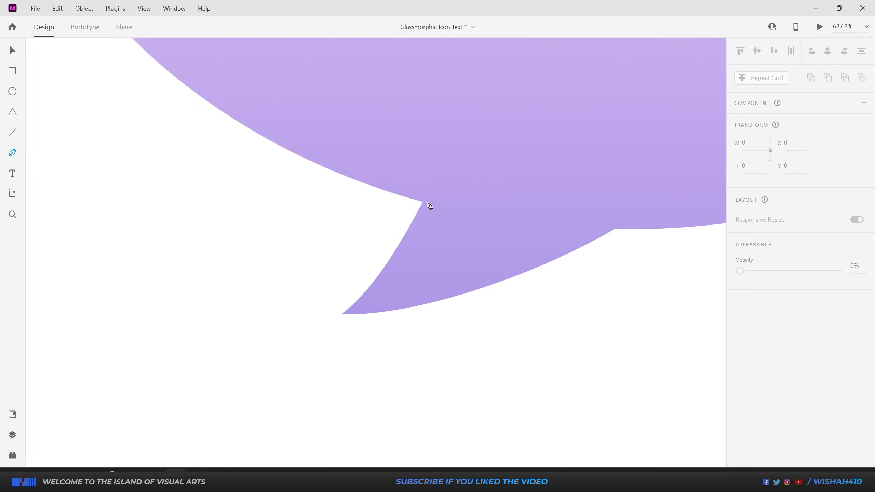
pyautogui.click(423, 202)
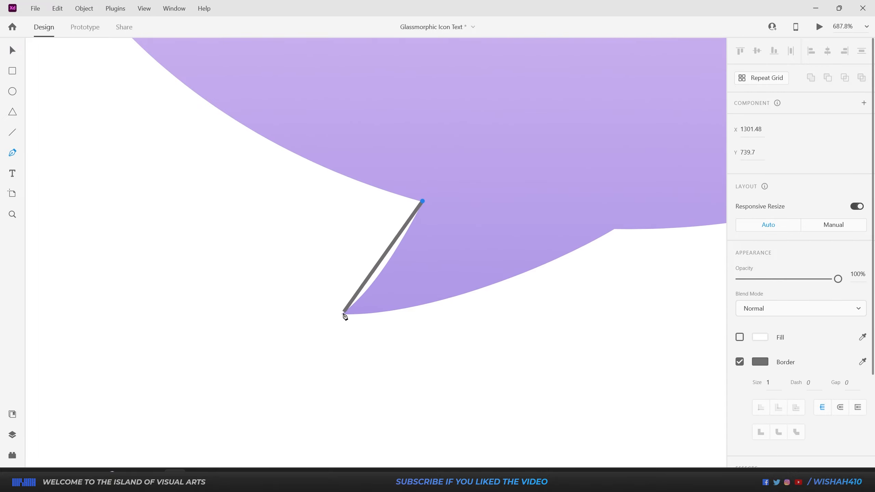
pyautogui.moveTo(343, 313); pyautogui.dragTo(400, 292)
pyautogui.click(447, 204)
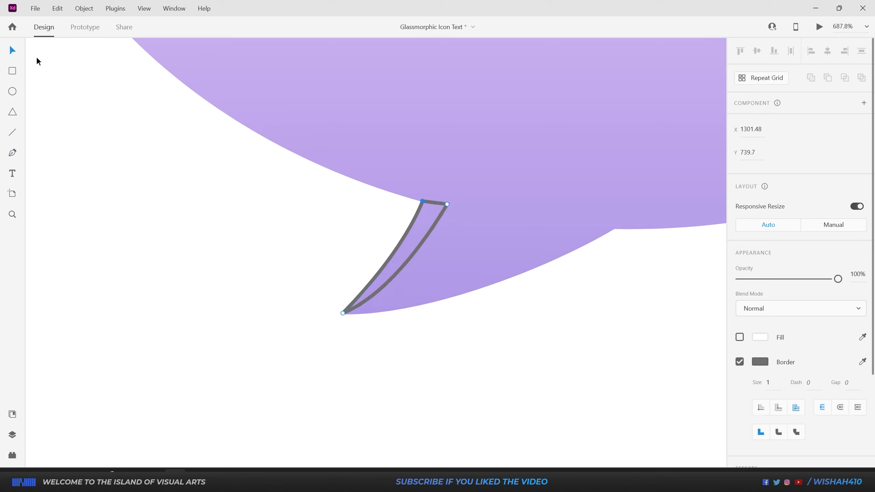
pyautogui.click(740, 337)
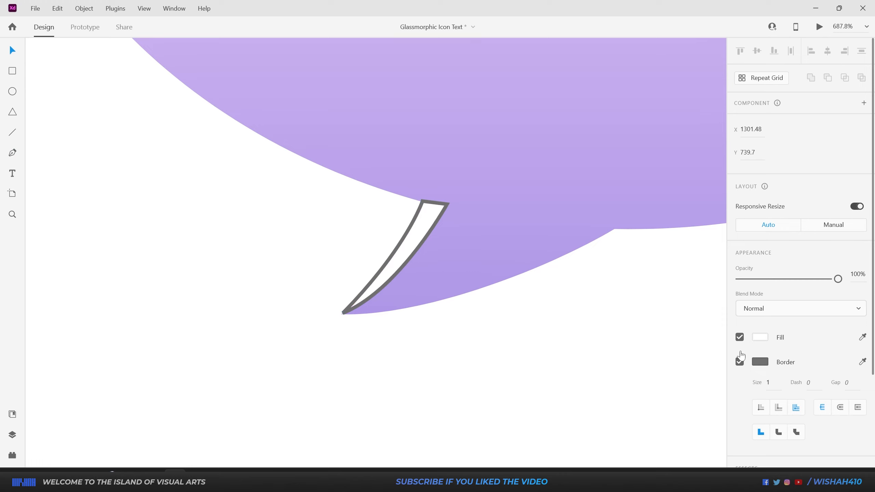
pyautogui.click(740, 362)
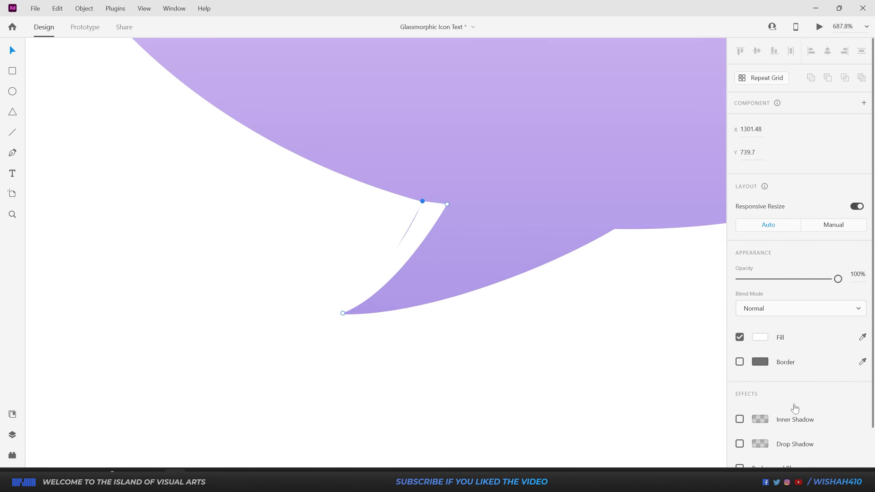
# Apply an object blur of 1 to the tail highlight and lower its opacity to roughly half
pyautogui.scroll(-2, 795, 409)
pyautogui.click(791, 427)
pyautogui.click(778, 444)
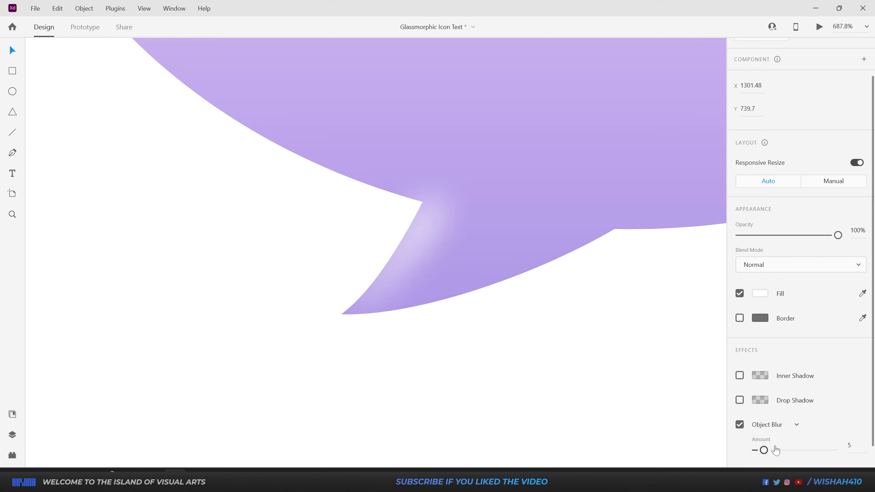
pyautogui.doubleClick(425, 232)
pyautogui.moveTo(763, 453); pyautogui.dragTo(757, 454)
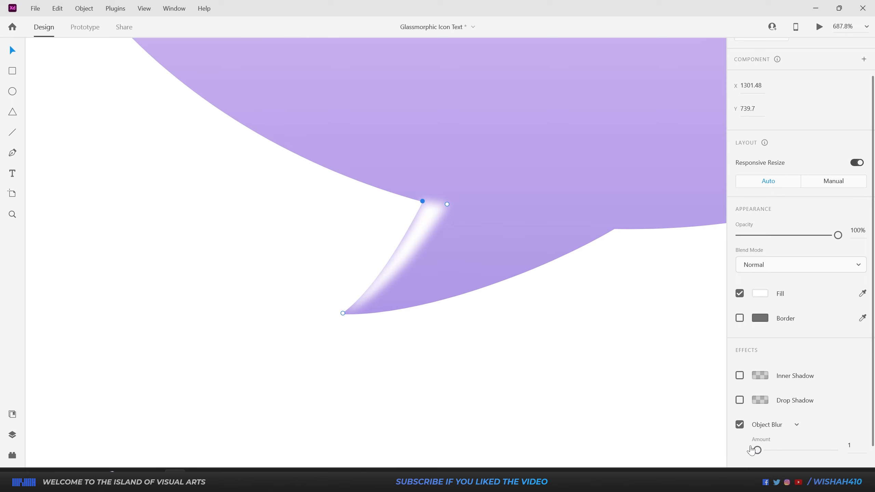
pyautogui.moveTo(838, 235); pyautogui.dragTo(787, 236)
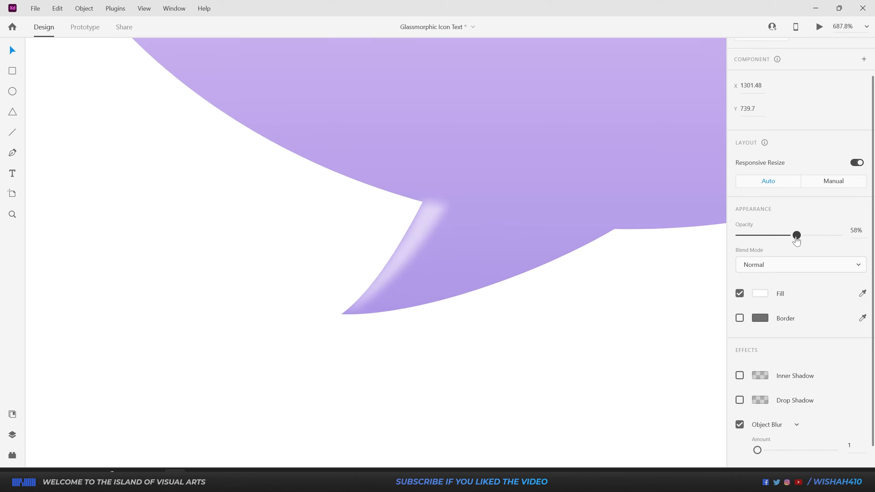
# Draw an ellipse over the front bubble's lower part, narrow it to about 295 by 146, and remove its border
pyautogui.scroll(-8, 416, 350)
pyautogui.click(11, 92)
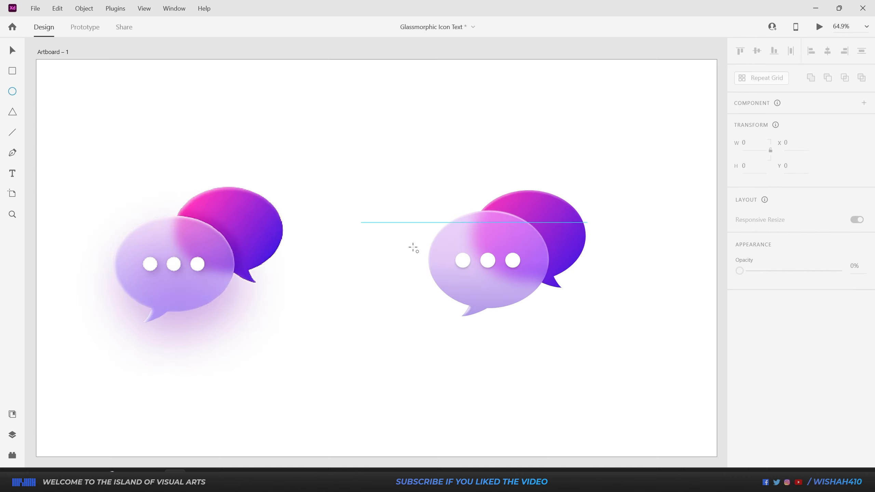
pyautogui.moveTo(438, 288); pyautogui.dragTo(545, 336)
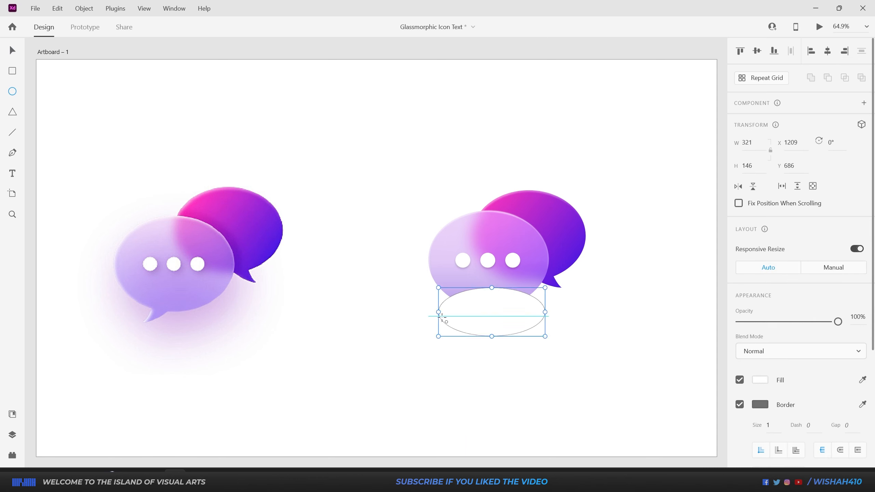
pyautogui.moveTo(438, 312); pyautogui.dragTo(447, 311)
pyautogui.click(740, 405)
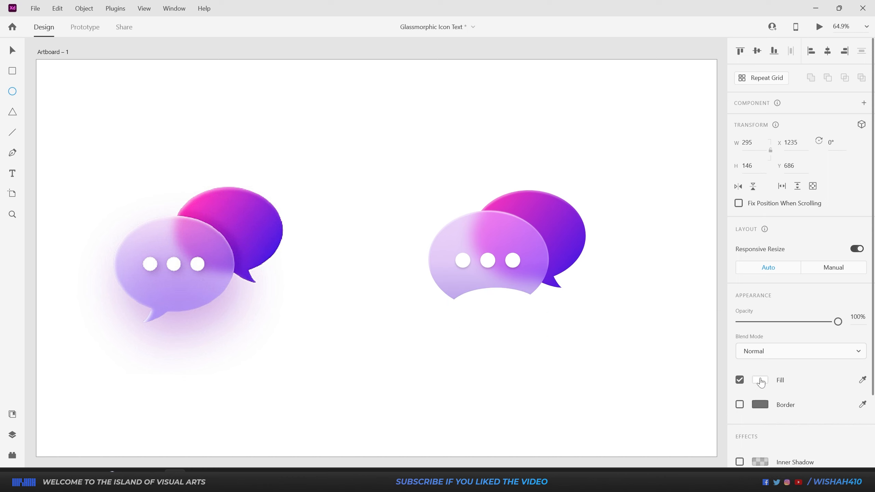
# Fill the ellipse with purple #A327D5 sampled from the reference's back bubble and send it behind the frosted front bubble
pyautogui.click(761, 380)
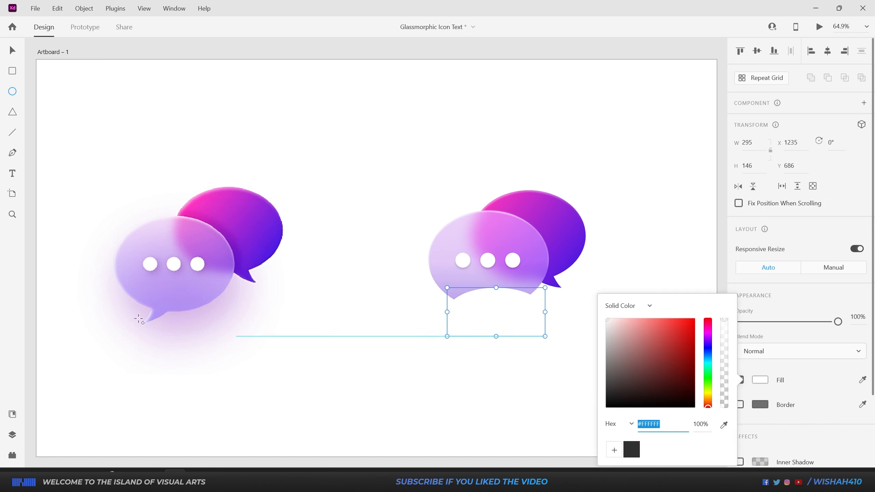
pyautogui.press('i')
pyautogui.click(236, 230)
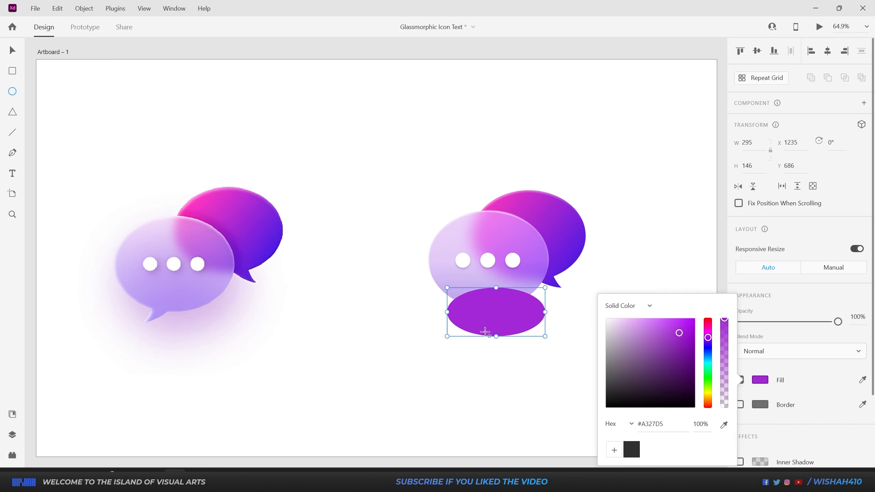
pyautogui.rightClick(493, 311)
pyautogui.click(534, 282)
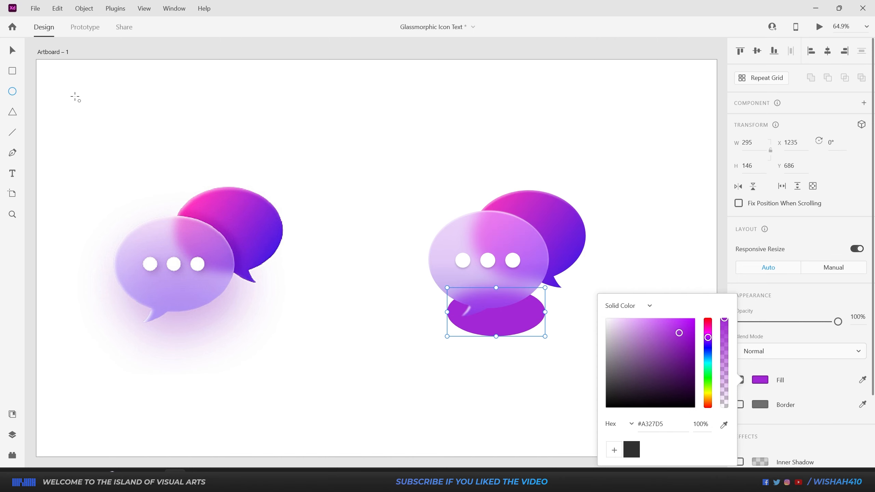
# Apply an object blur of 48 to the purple ellipse and lower its opacity to 50%
pyautogui.scroll(-3, 789, 397)
pyautogui.click(803, 425)
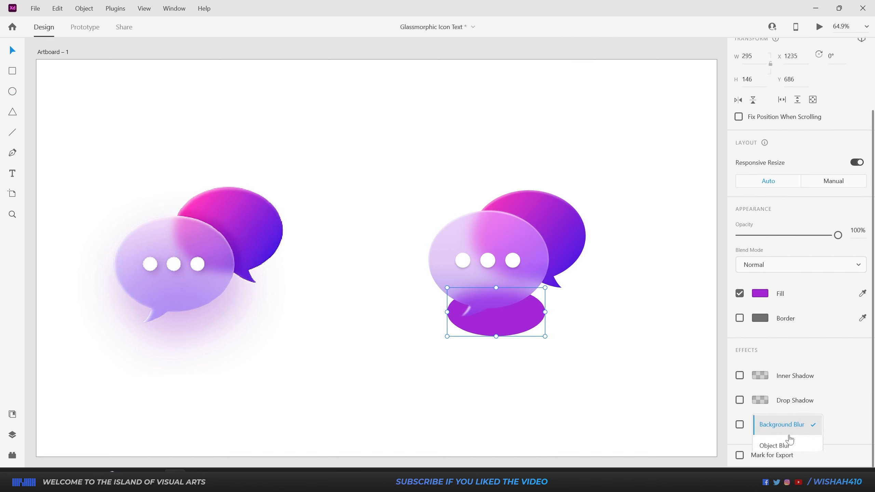
pyautogui.click(774, 446)
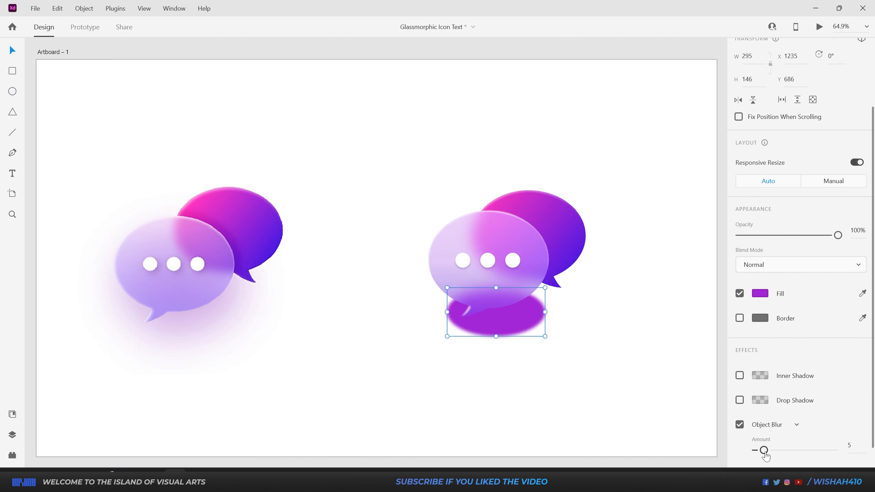
pyautogui.moveTo(763, 450); pyautogui.dragTo(827, 451)
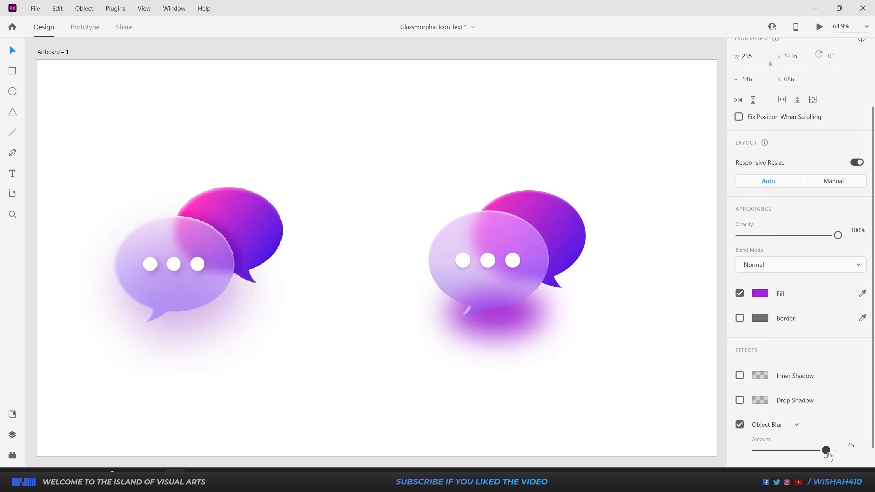
pyautogui.moveTo(838, 235); pyautogui.dragTo(789, 236)
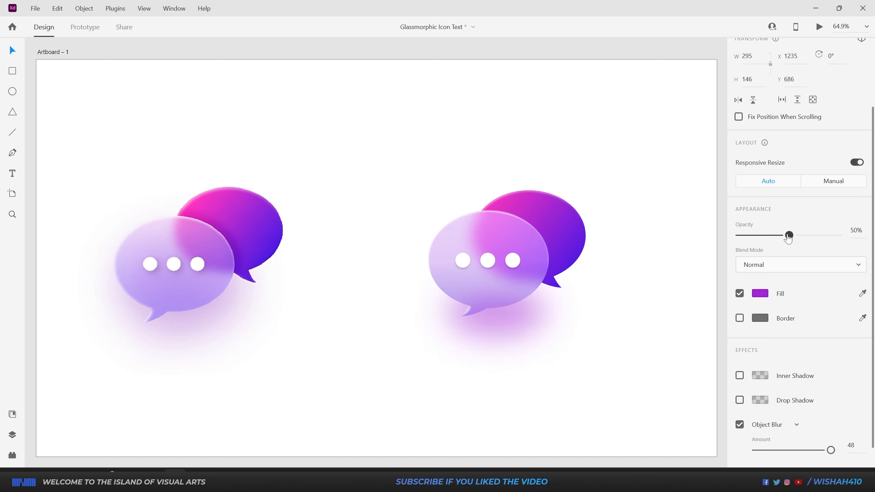